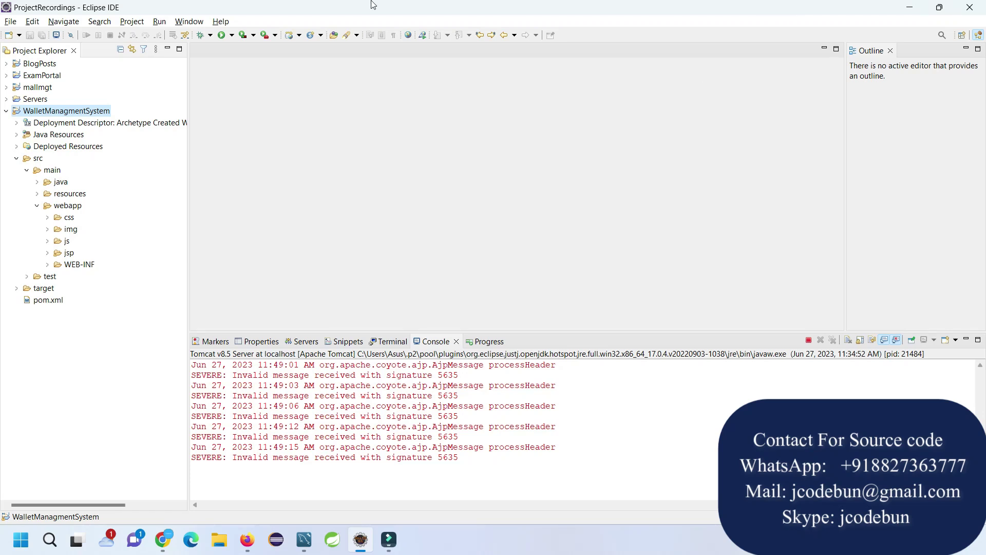
# Start Run on Server with Tomcat v8.5 at localhost, then cancel without running.
pyautogui.rightClick(79, 113)
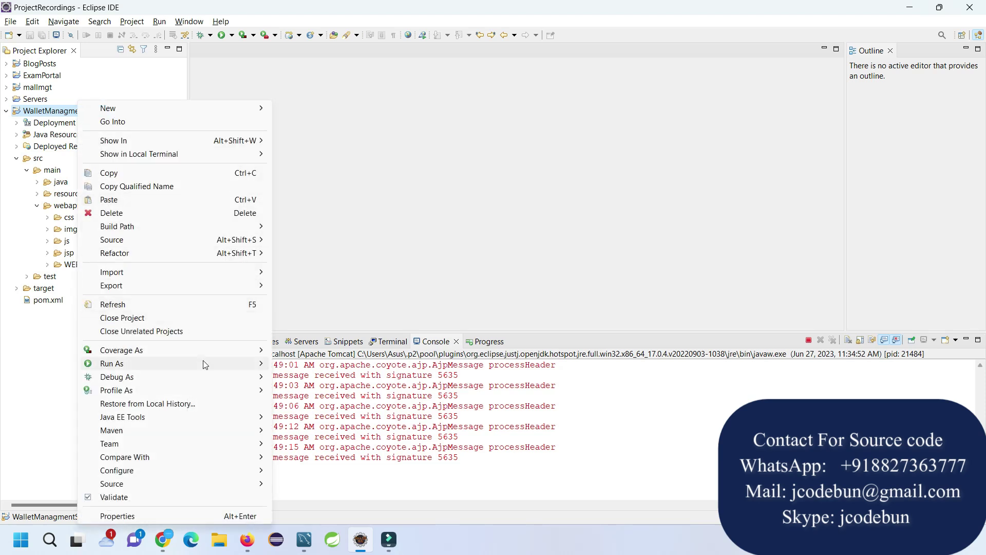
pyautogui.moveTo(206, 364)
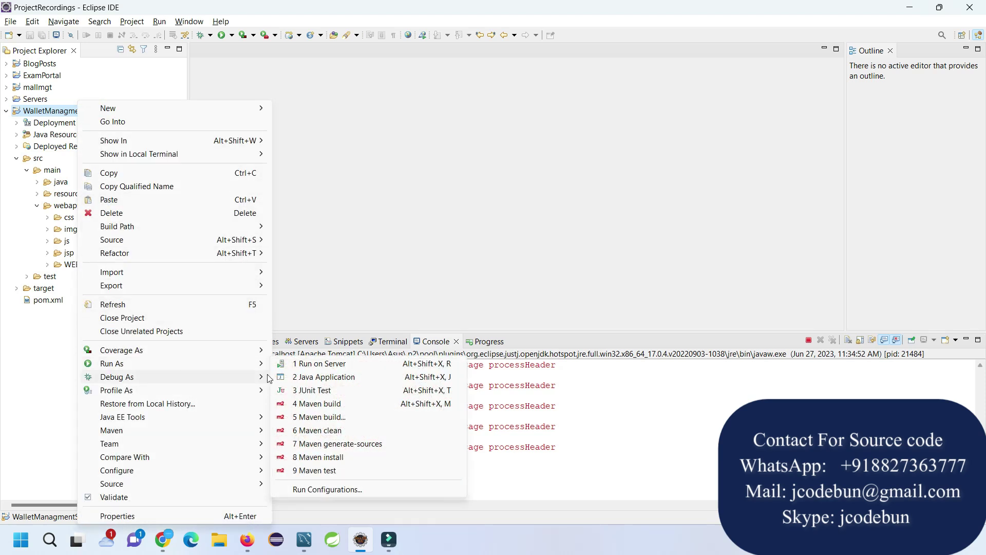
pyautogui.click(300, 365)
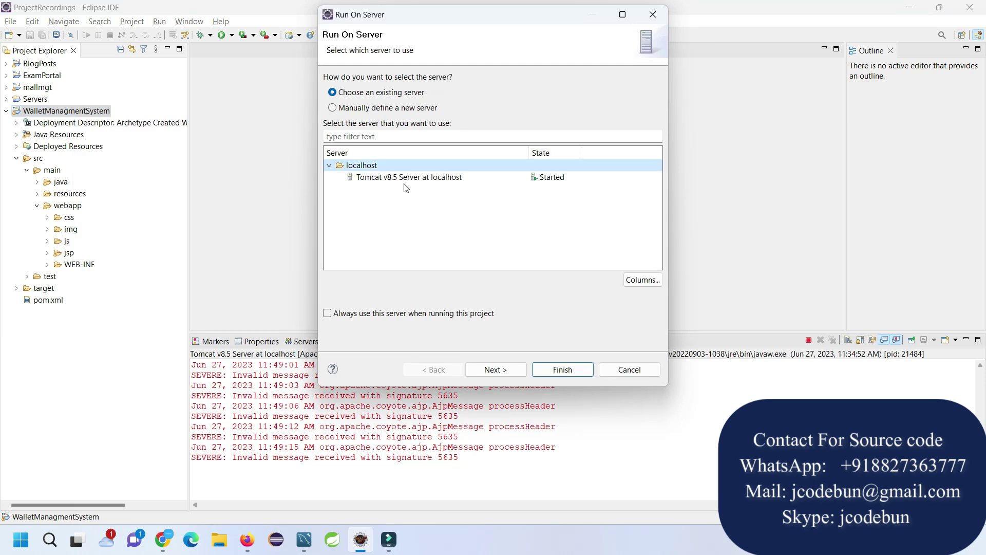
pyautogui.click(405, 178)
pyautogui.click(629, 369)
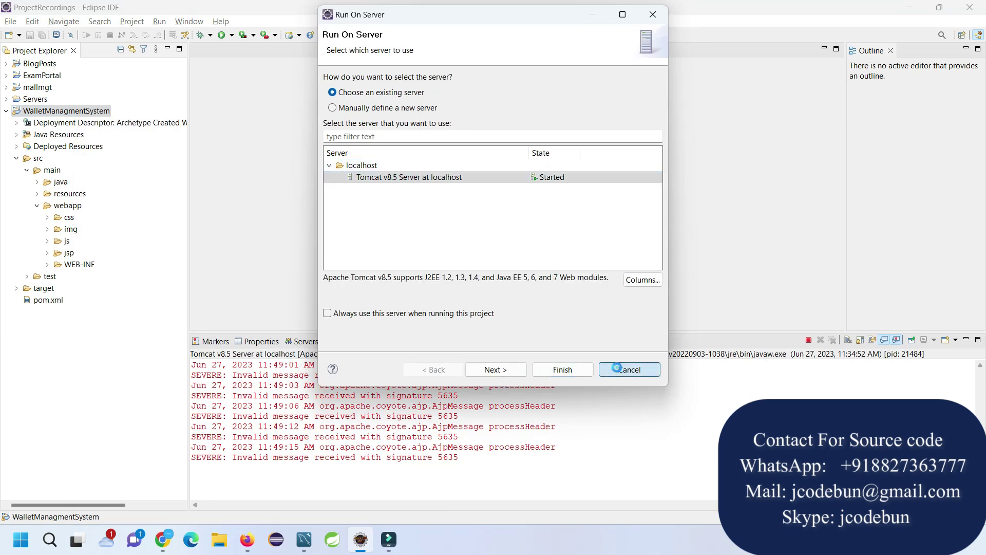
# Expand Java Resources and src/main/java, open pom.xml, and expand the Controller package.
pyautogui.doubleClick(41, 135)
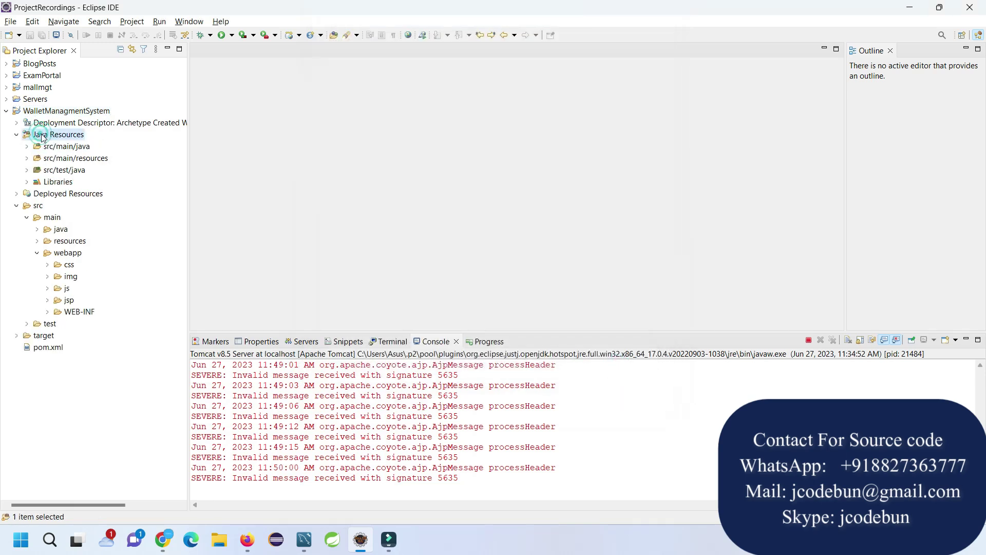
pyautogui.doubleClick(44, 148)
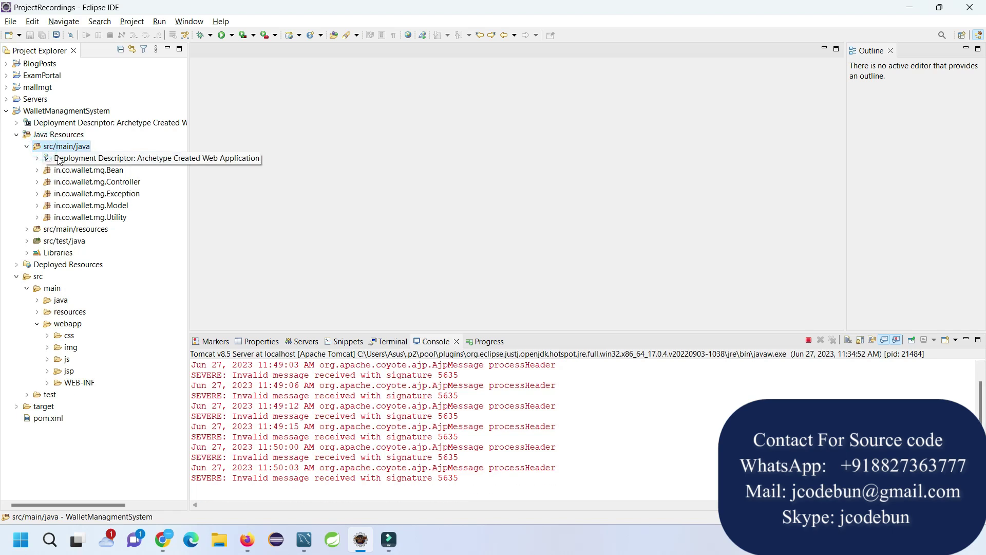
pyautogui.click(38, 419)
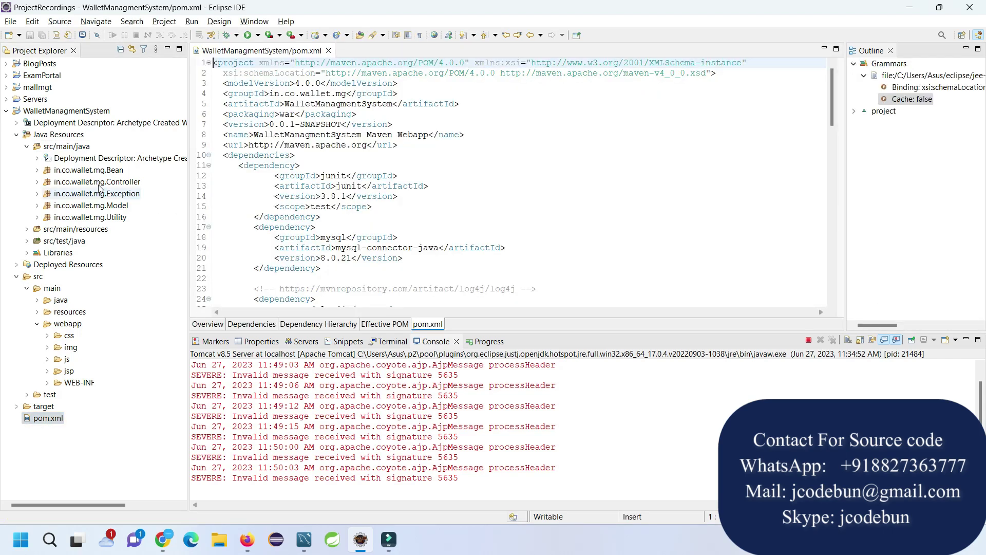
pyautogui.doubleClick(98, 183)
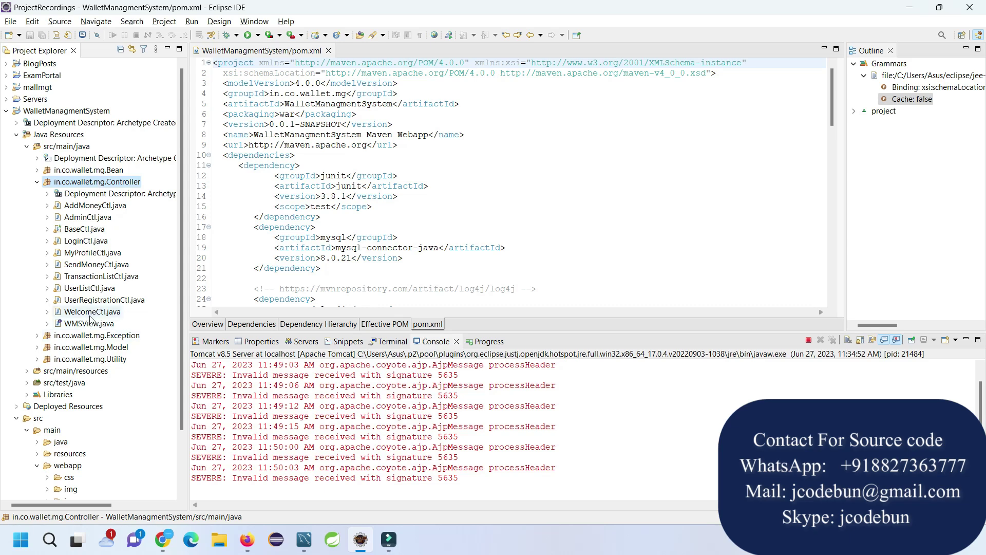
pyautogui.scroll(-2, 106, 236)
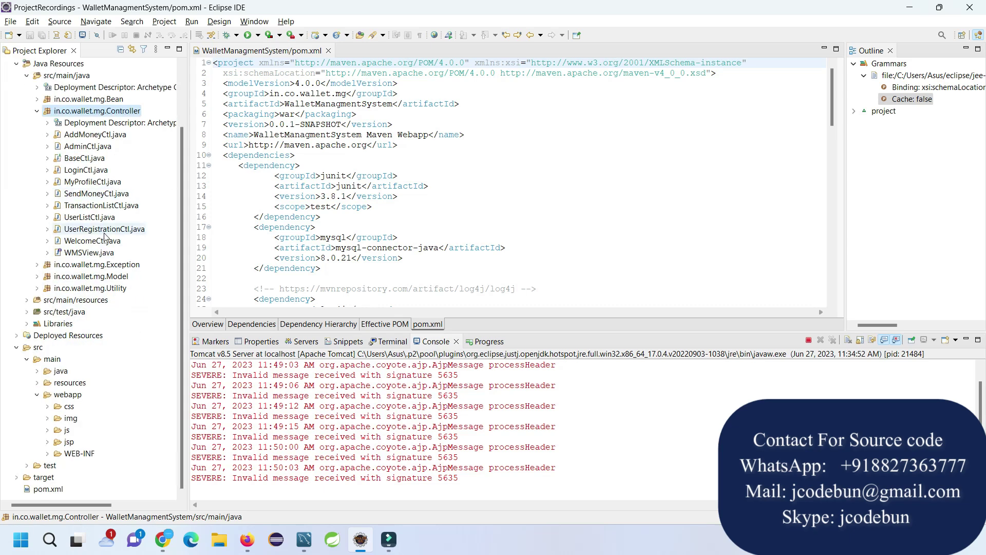
# Browse the webapp js and jsp folders, then switch to MySQL Workbench.
pyautogui.click(49, 430)
pyautogui.click(50, 440)
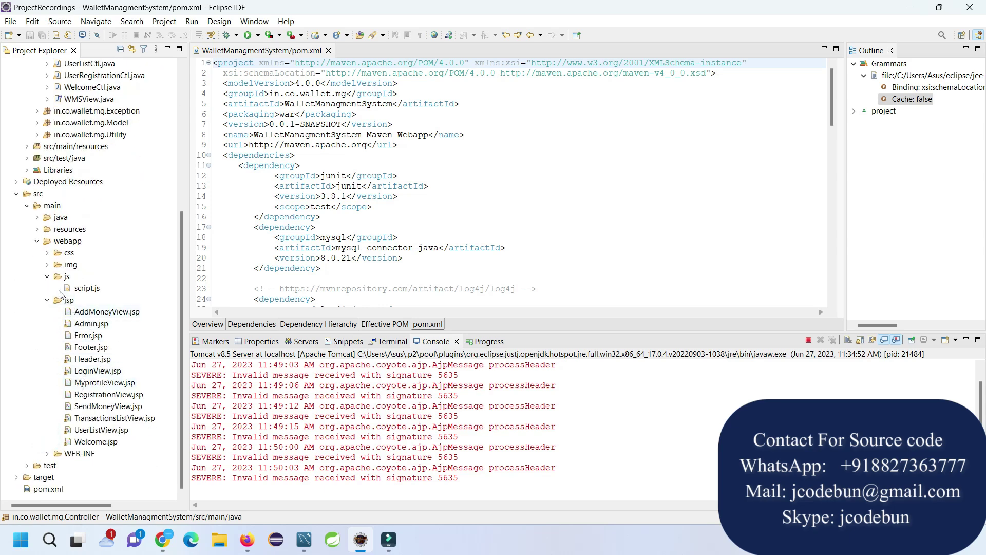
pyautogui.click(47, 276)
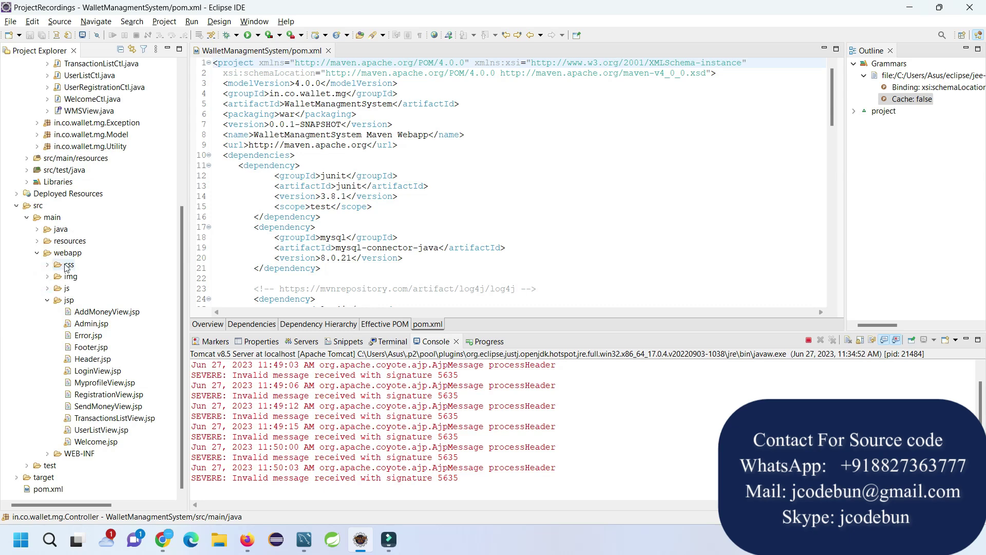
pyautogui.scroll(6, 67, 268)
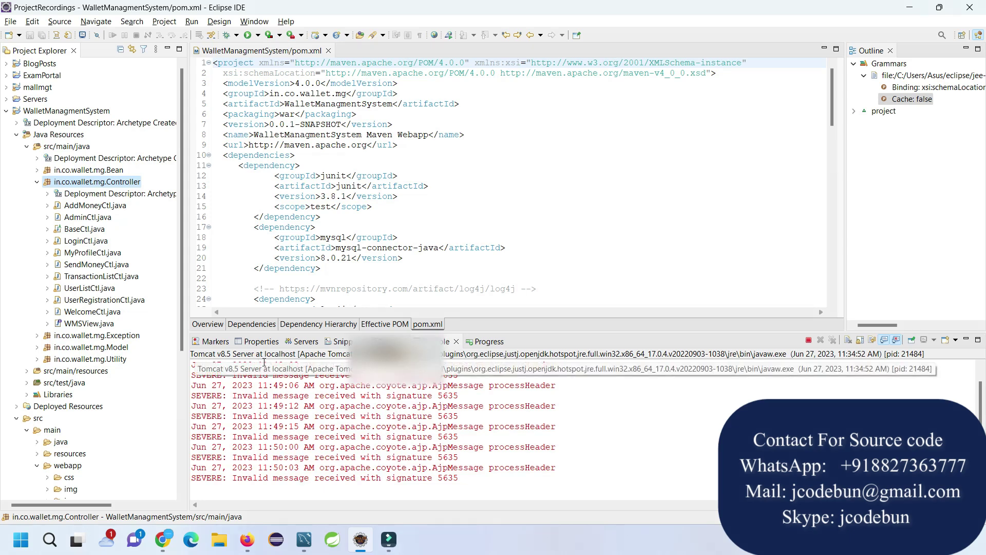
pyautogui.click(313, 543)
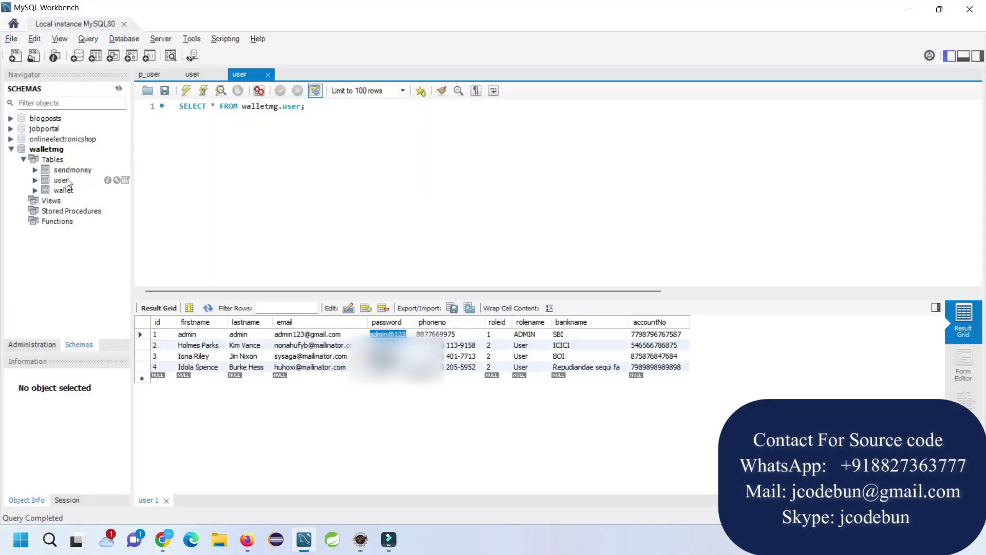
# Run Select Rows - Limit 100 on the walletmg user table, then minimize Workbench.
pyautogui.rightClick(127, 181)
pyautogui.click(137, 185)
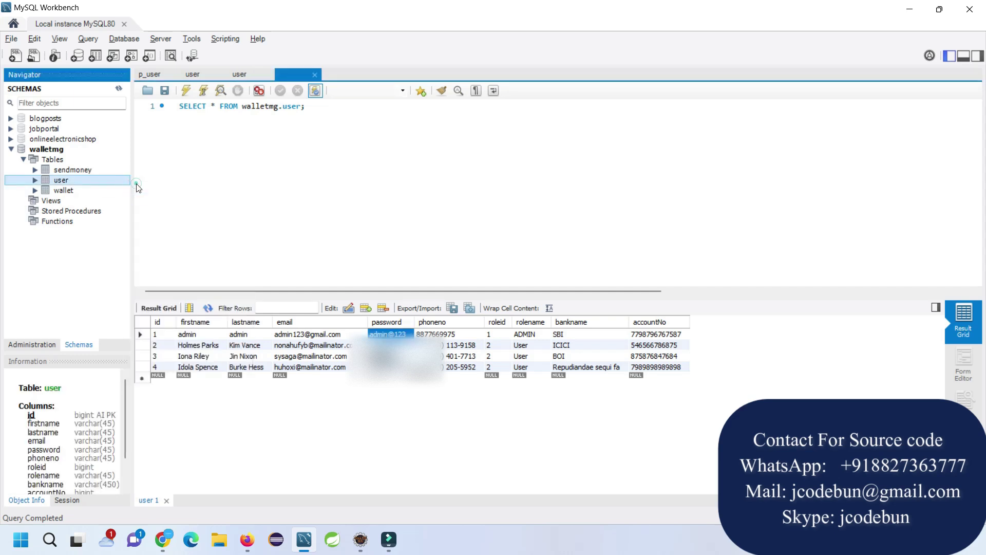
pyautogui.rightClick(76, 183)
pyautogui.click(90, 186)
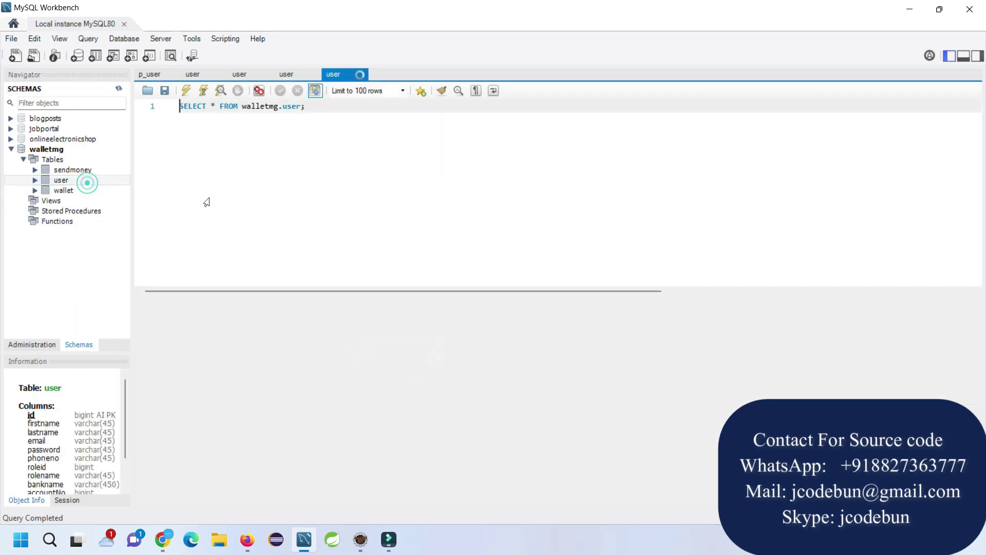
pyautogui.rightClick(50, 181)
pyautogui.click(74, 188)
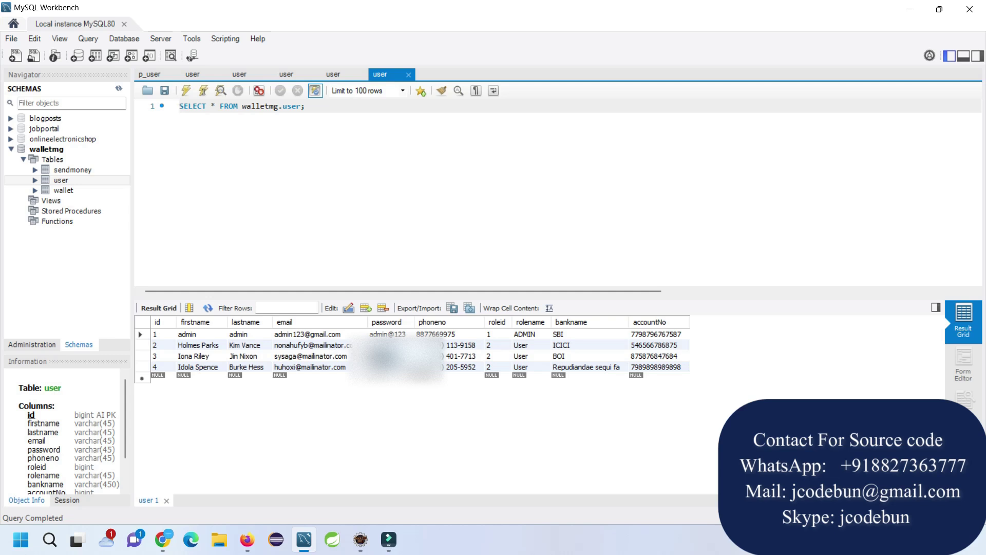
pyautogui.click(910, 9)
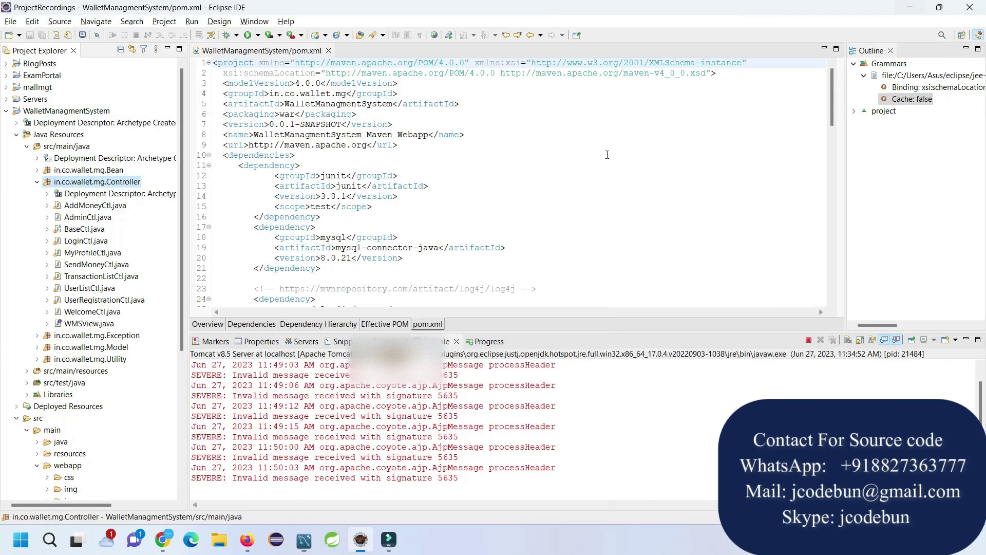
# Collapse the Controller and jsp folders, close pom.xml, and terminate the running Tomcat server.
pyautogui.click(36, 182)
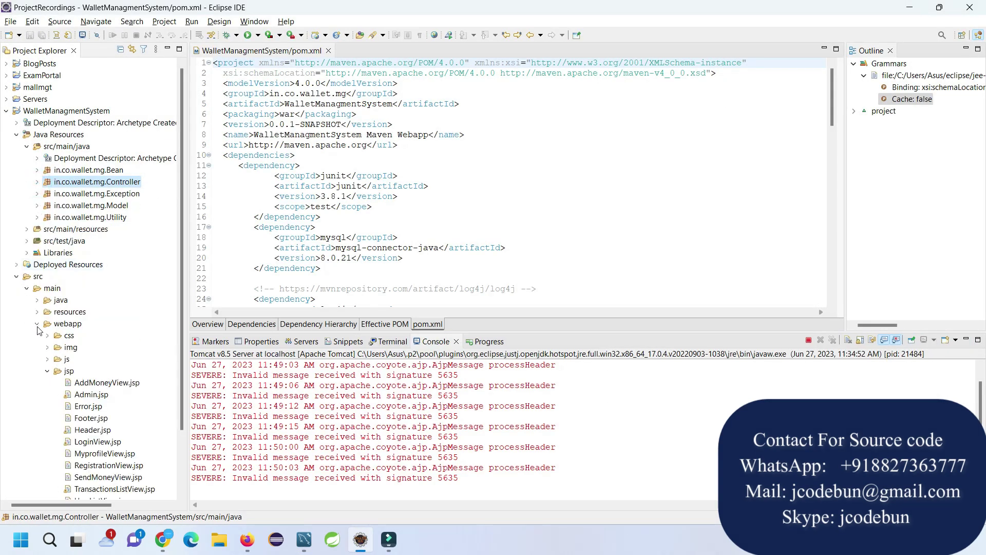
pyautogui.click(48, 371)
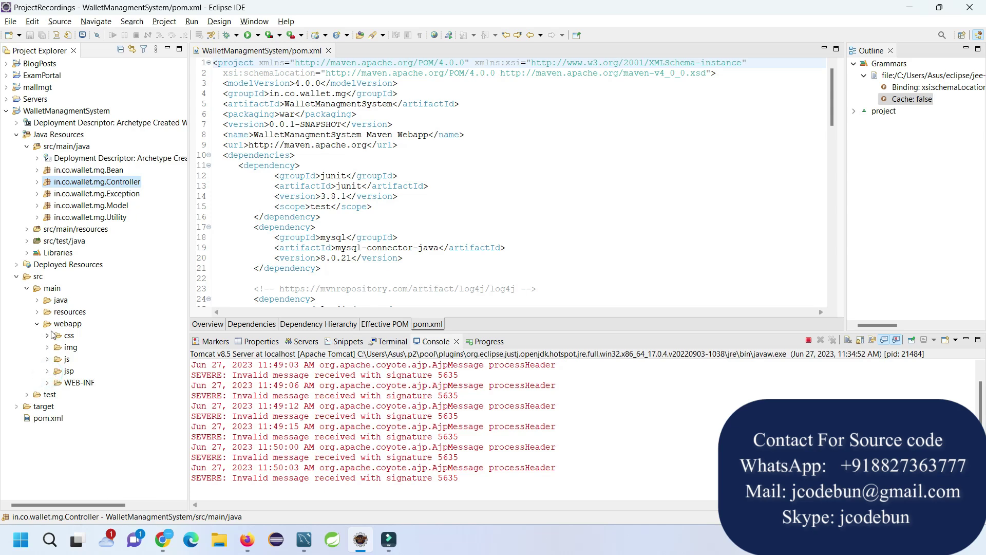
pyautogui.click(329, 50)
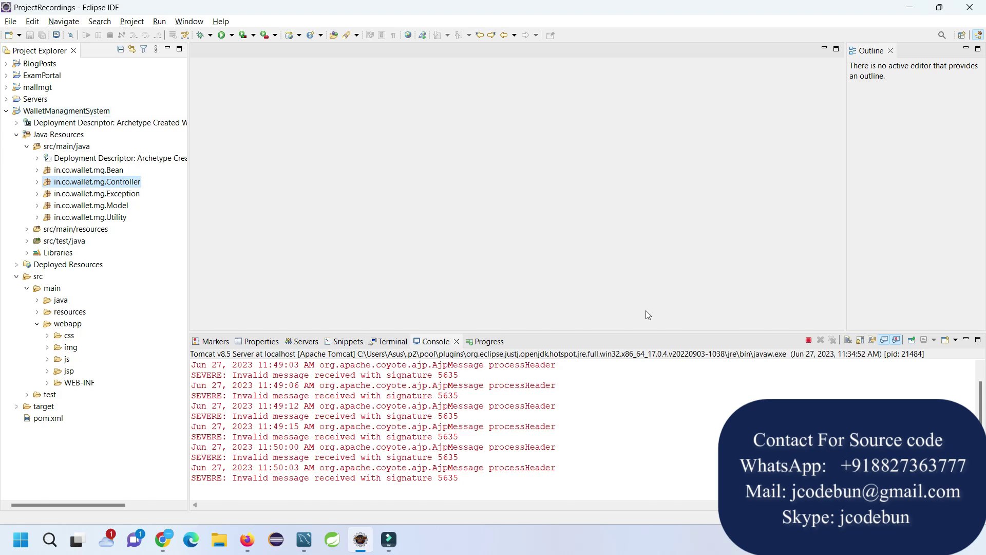
pyautogui.click(809, 341)
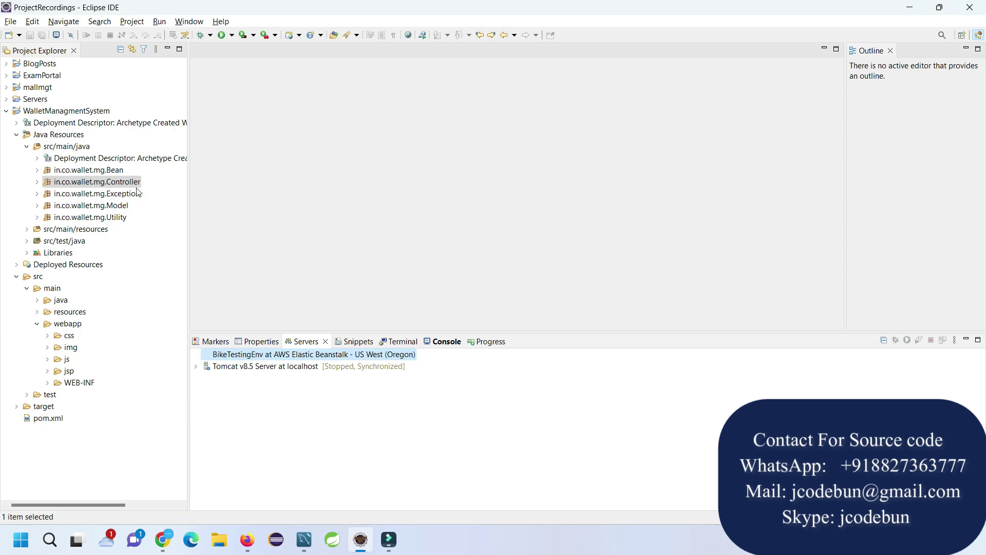
pyautogui.click(56, 114)
# Run WalletManagmentSystem on the Tomcat v8.5 localhost server via Run As > Run on Server.
pyautogui.rightClick(55, 114)
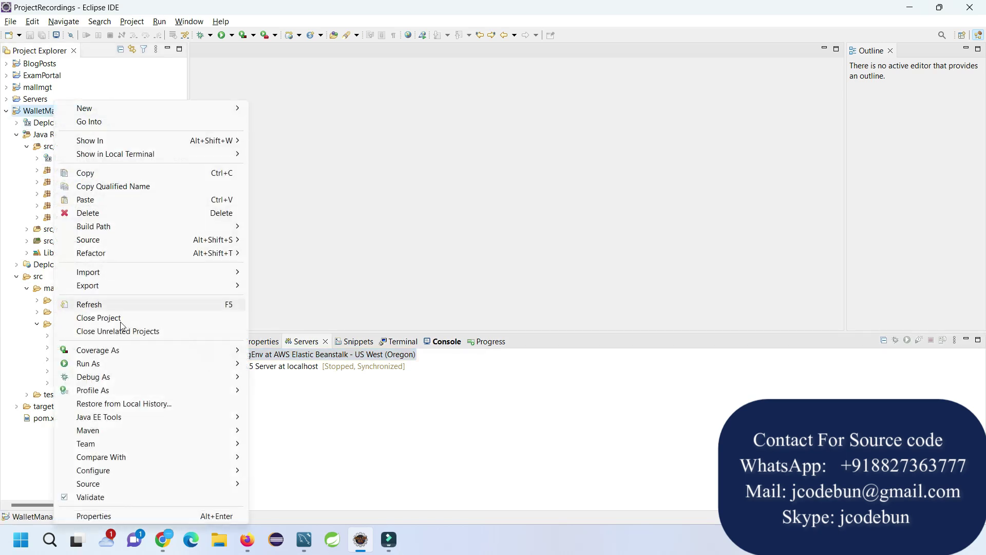
pyautogui.moveTo(140, 366)
pyautogui.click(261, 368)
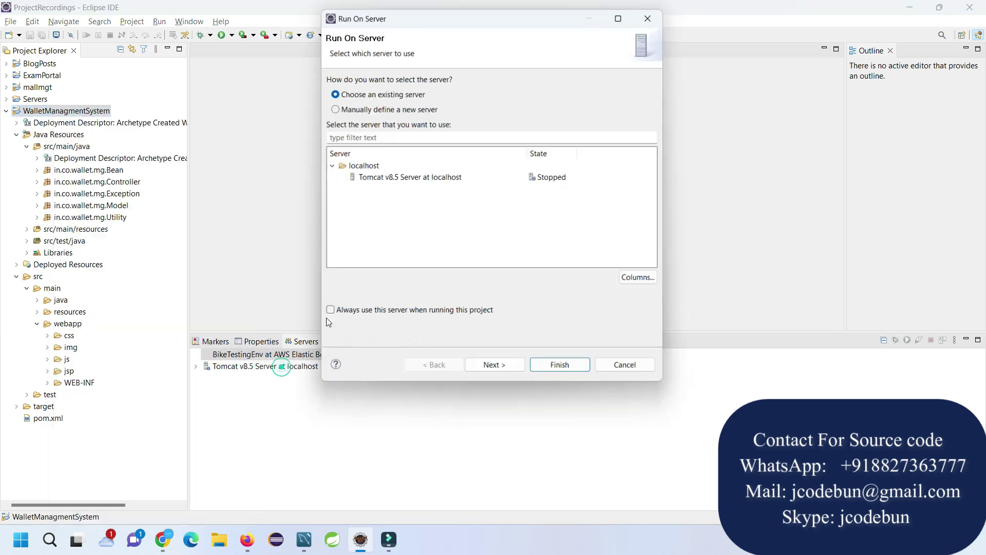
pyautogui.click(390, 179)
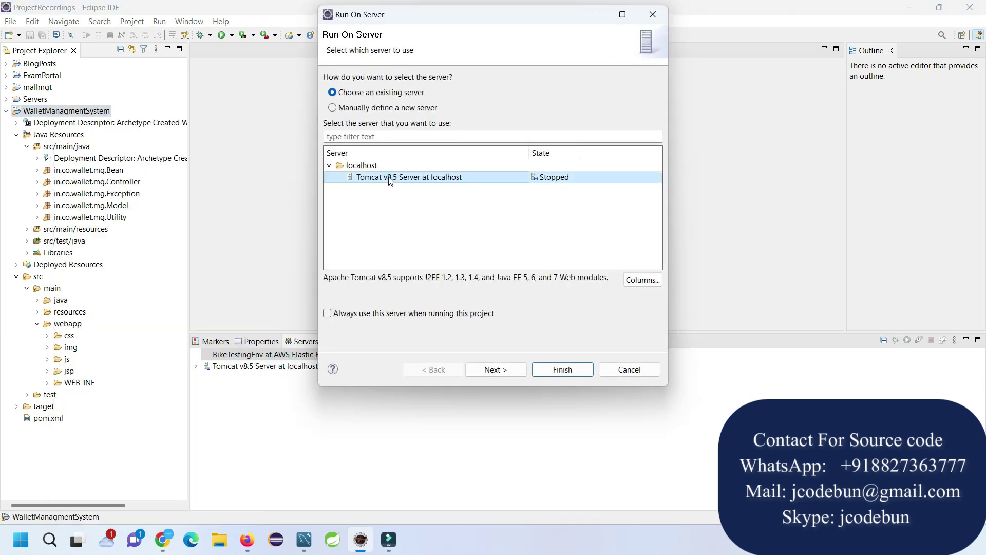
pyautogui.click(495, 370)
pyautogui.click(541, 370)
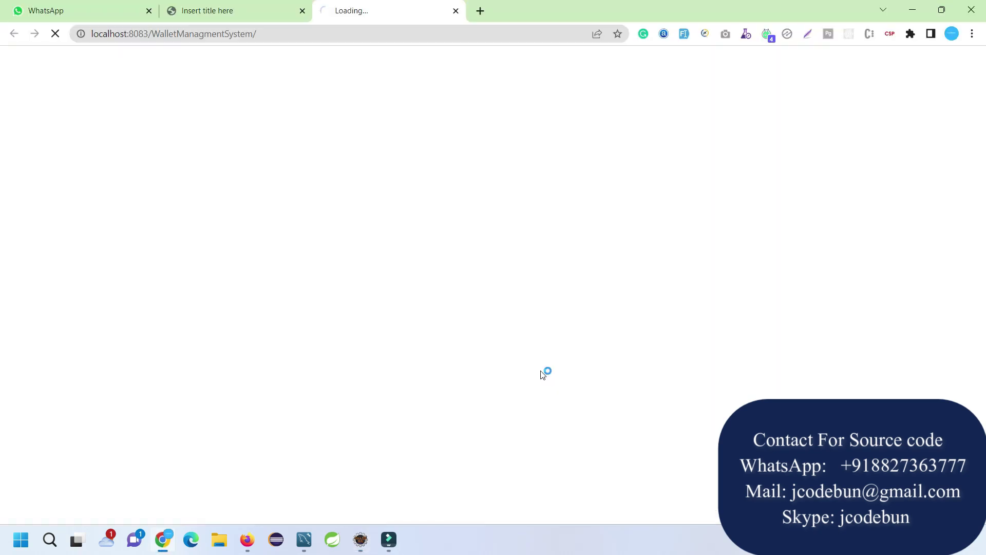
# Close the extra browser tabs and open the app's sign-up registration form.
pyautogui.click(149, 11)
pyautogui.click(148, 11)
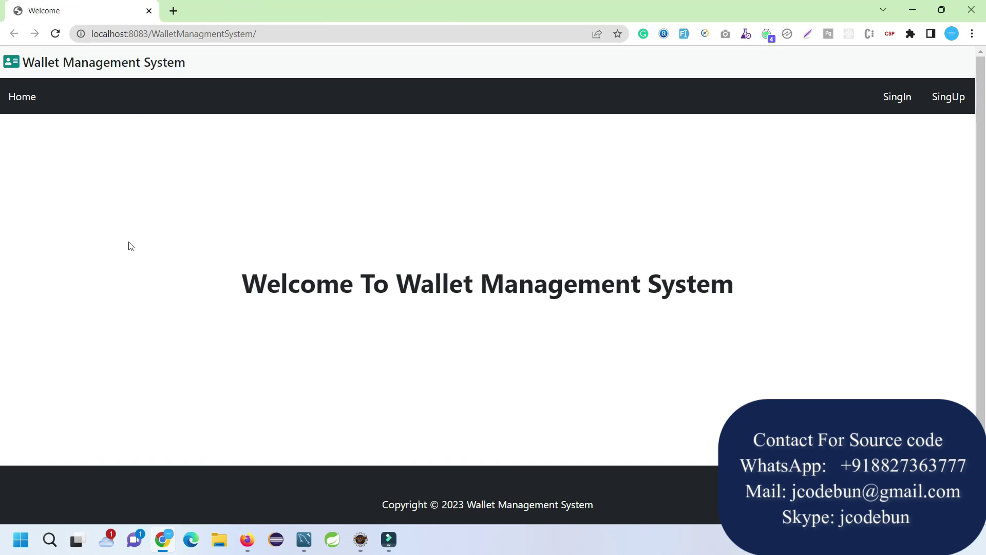
pyautogui.scroll(-1, 146, 276)
pyautogui.scroll(1, 145, 276)
pyautogui.click(33, 102)
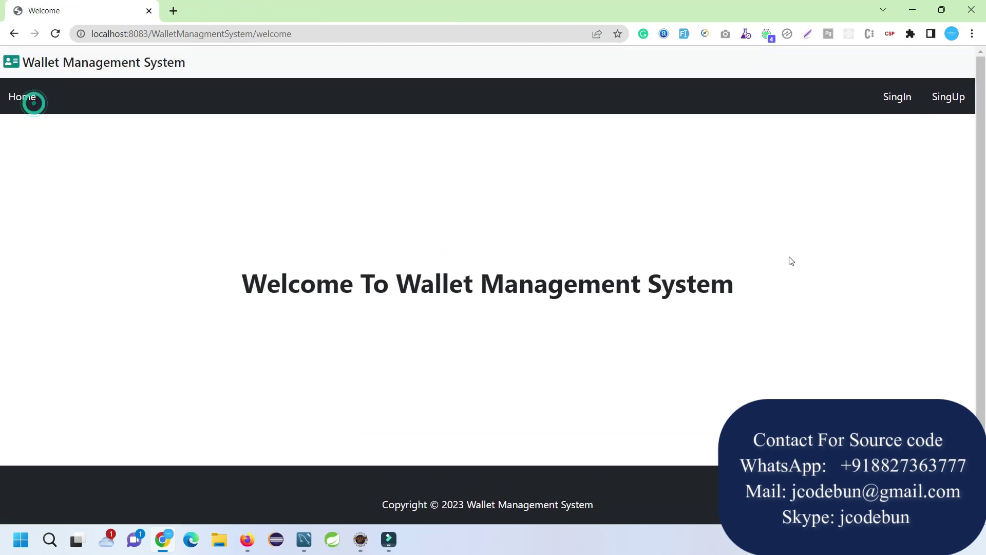
pyautogui.click(942, 98)
pyautogui.scroll(-2, 488, 269)
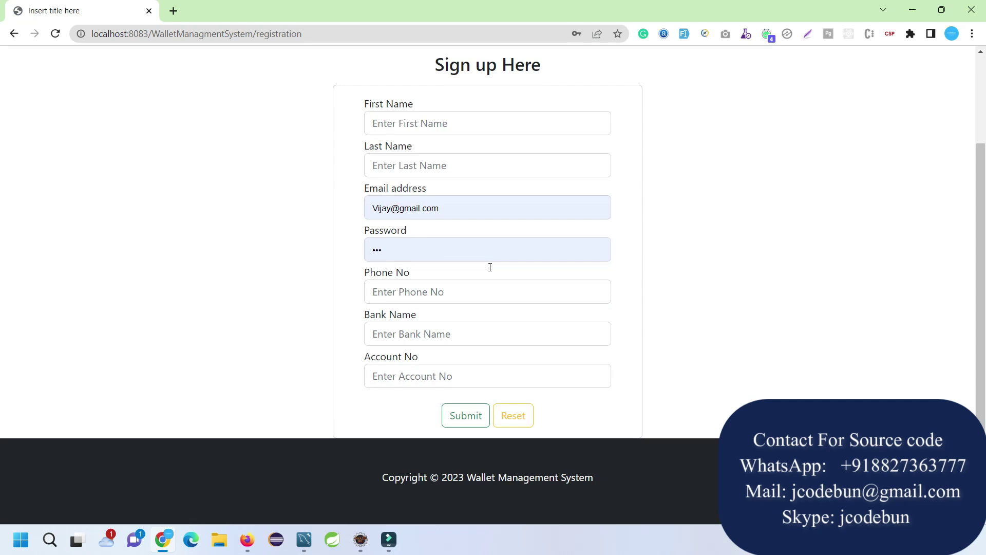
pyautogui.scroll(2, 489, 269)
pyautogui.click(898, 98)
pyautogui.click(932, 100)
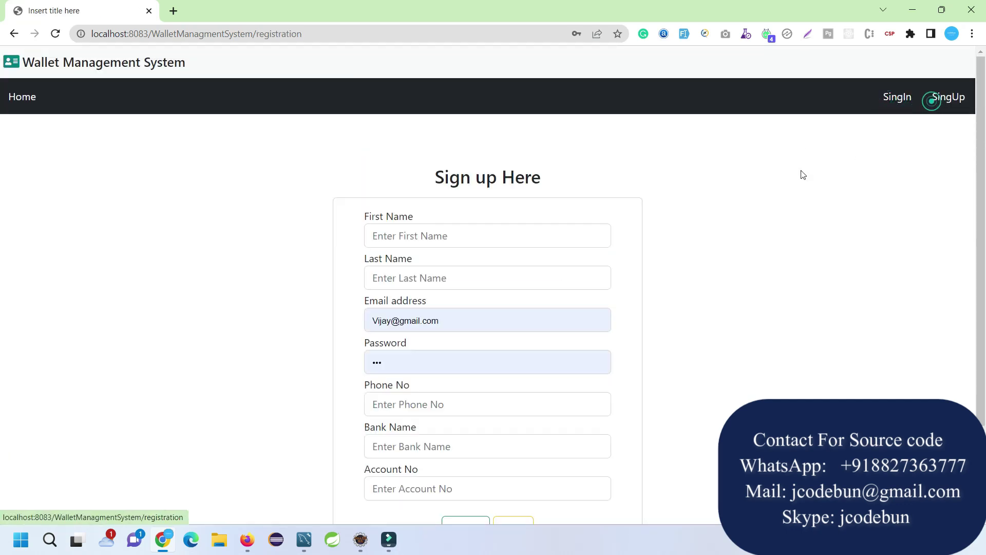
# Auto-fill the sign-up form, change the account number to 85256, and submit the registration.
pyautogui.click(684, 34)
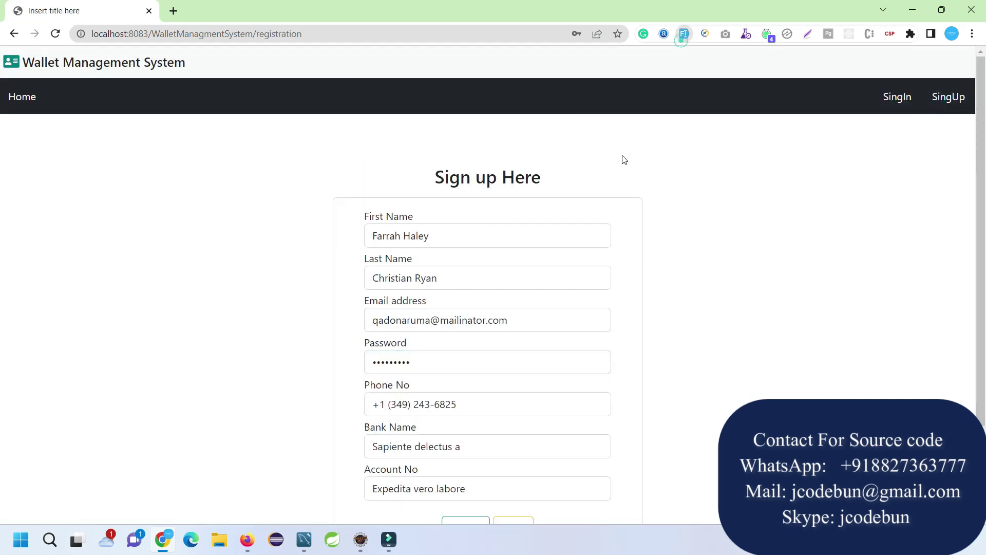
pyautogui.scroll(-2, 454, 269)
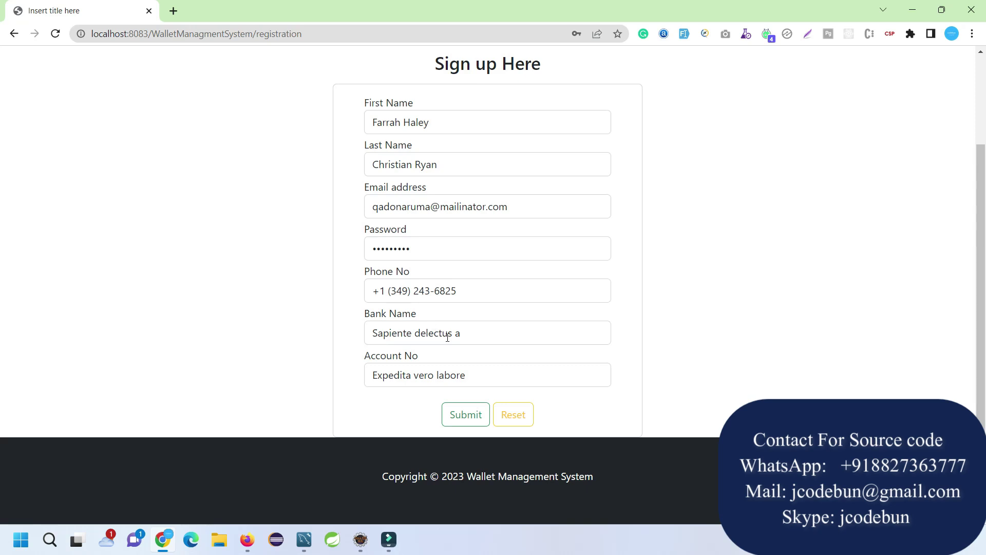
pyautogui.tripleClick(487, 335)
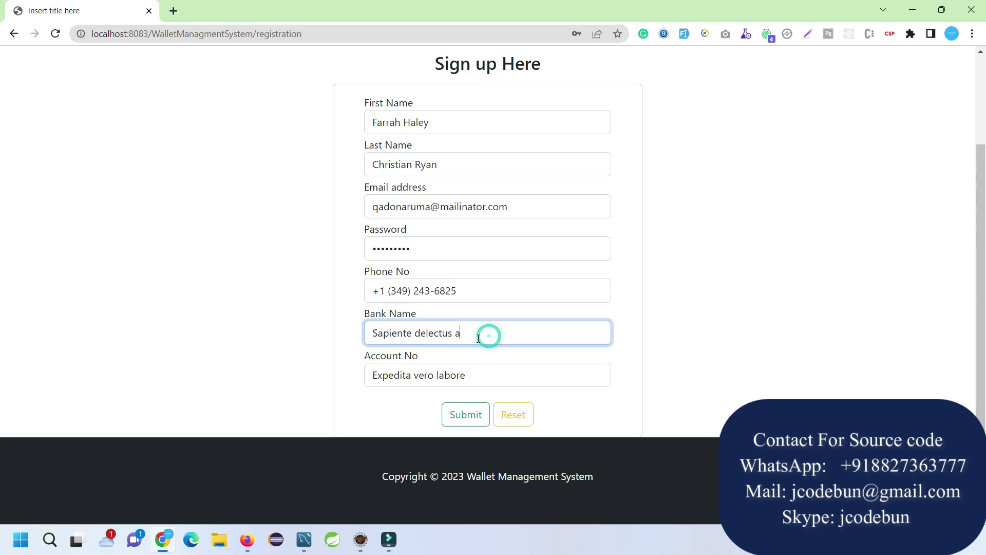
pyautogui.tripleClick(458, 376)
pyautogui.write('852')
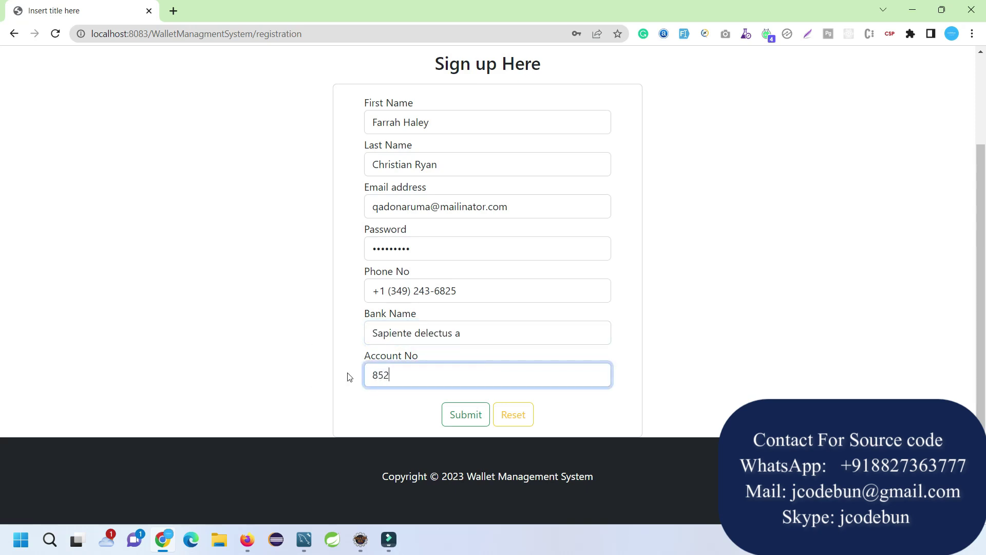
pyautogui.write('569')
pyautogui.scroll(2, 427, 296)
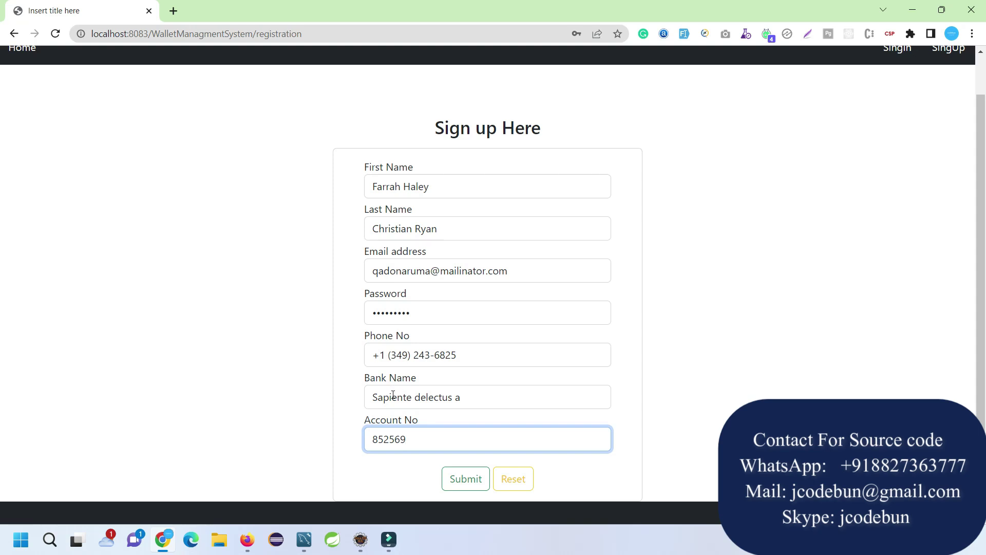
pyautogui.scroll(-2, 442, 391)
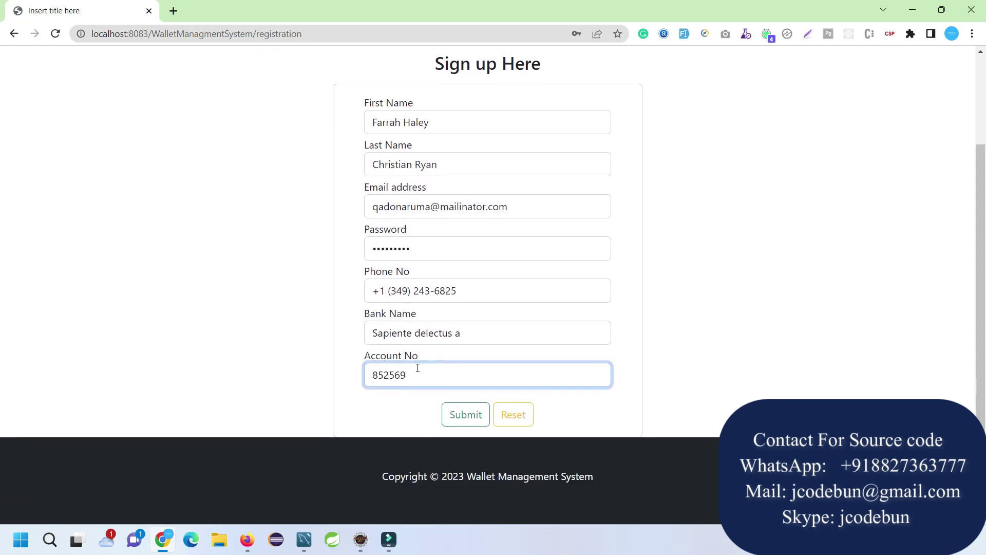
pyautogui.press('Tab')
pyautogui.press('Return')
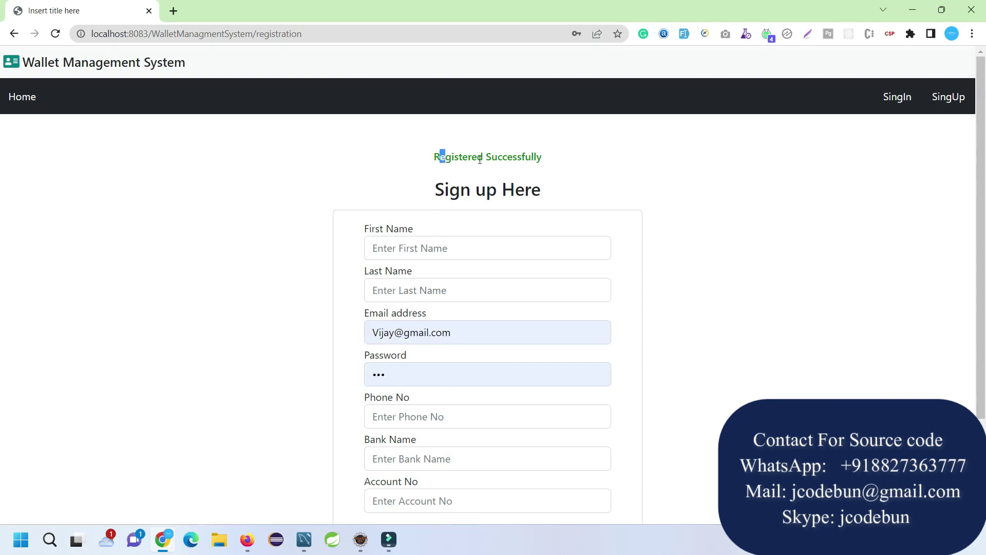
pyautogui.moveTo(508, 156); pyautogui.dragTo(437, 157)
pyautogui.click(311, 534)
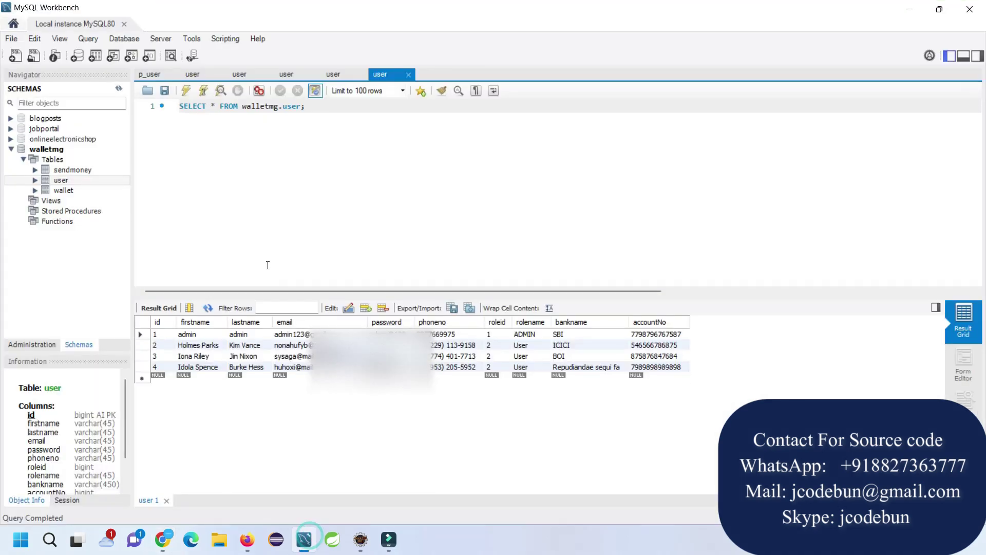
# Re-run SELECT * FROM walletmg.user to show the fifth user and inspect its account number.
pyautogui.click(186, 91)
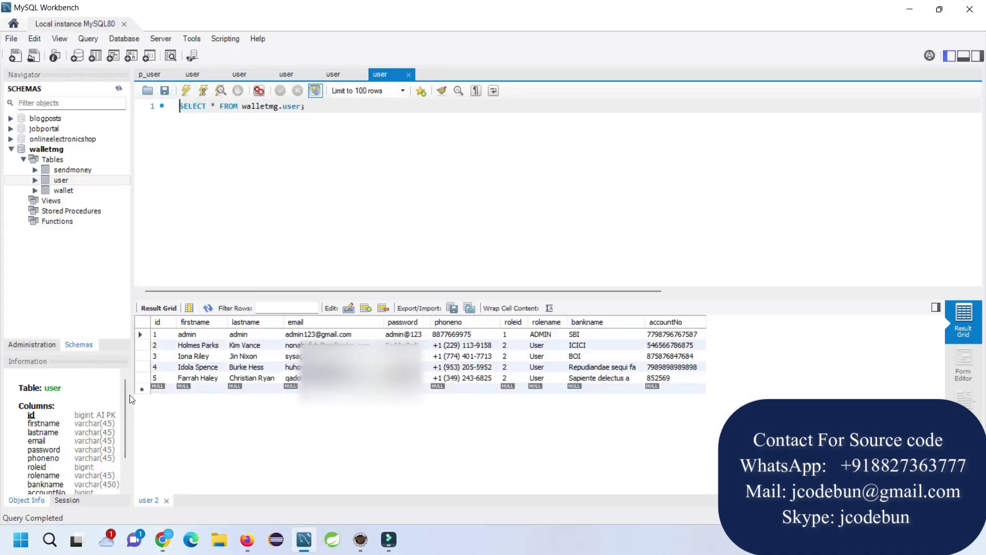
pyautogui.doubleClick(667, 379)
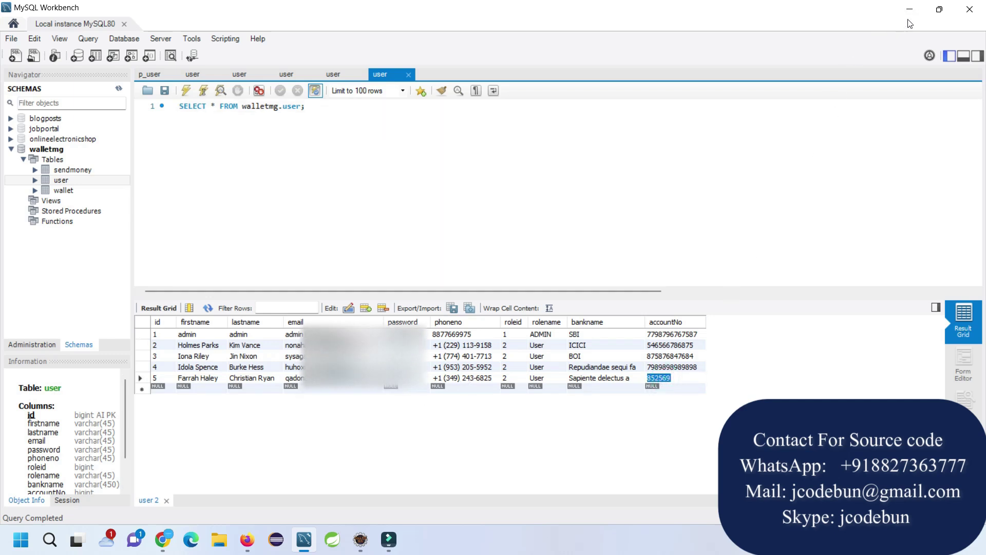
pyautogui.hotkey('alt', 'Tab')
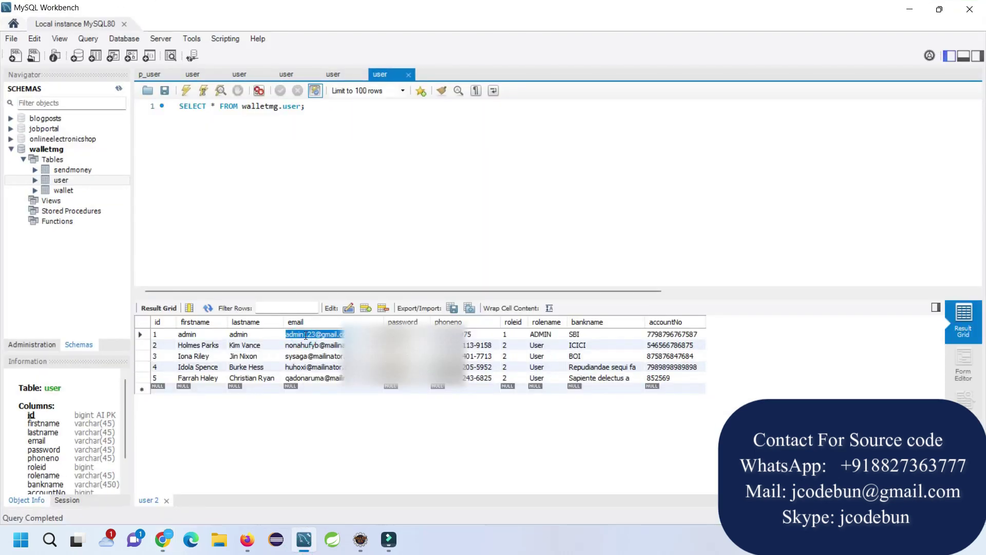
# Sign in with the saved admin login, dismiss the breach warning, and open the User List.
pyautogui.hotkey('alt', 'Tab')
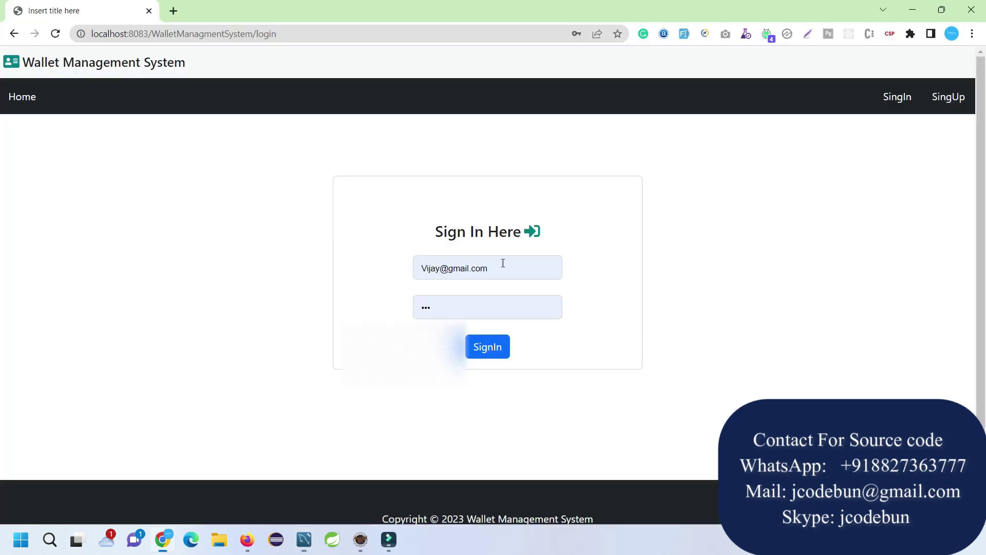
pyautogui.tripleClick(509, 268)
pyautogui.hotkey('ctrl', 'v')
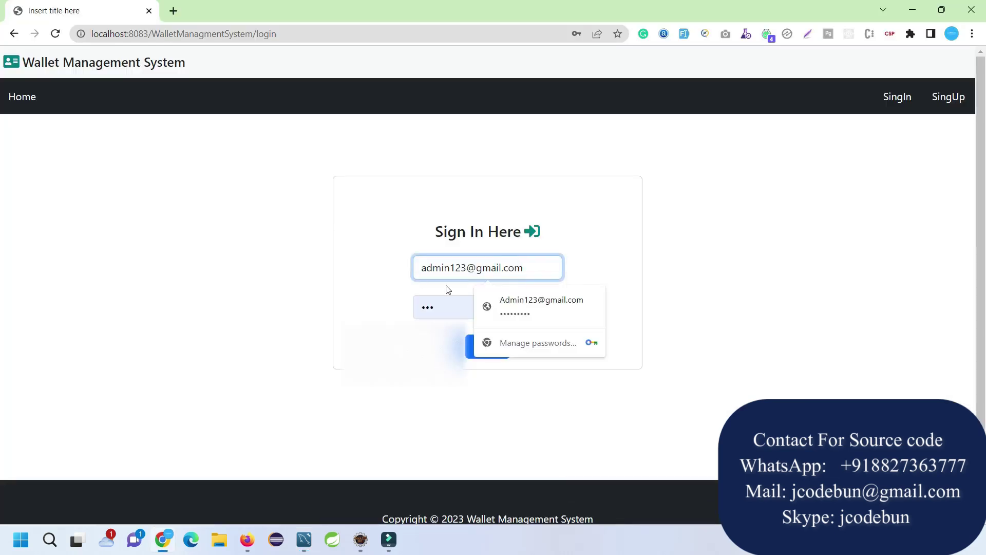
pyautogui.click(490, 306)
pyautogui.click(486, 345)
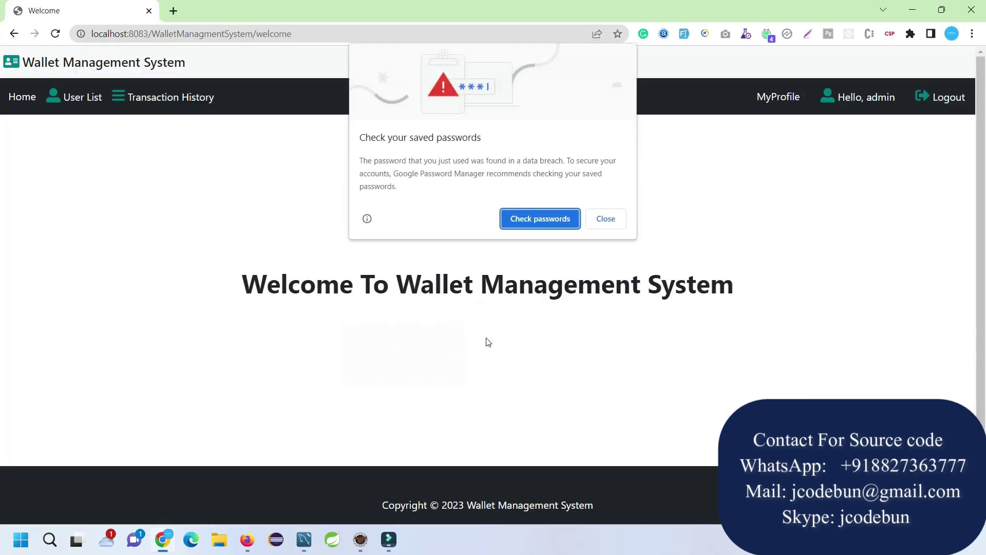
pyautogui.click(601, 220)
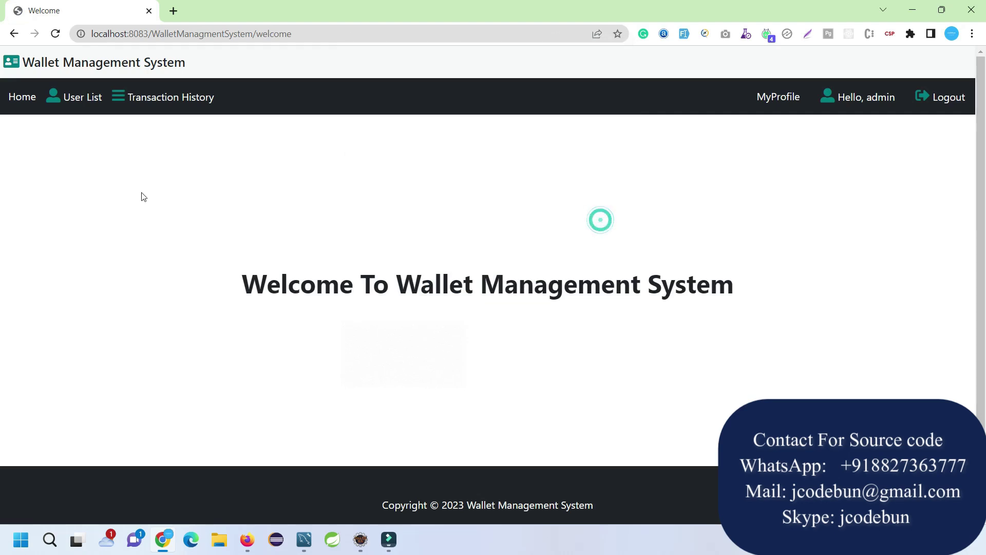
pyautogui.click(81, 98)
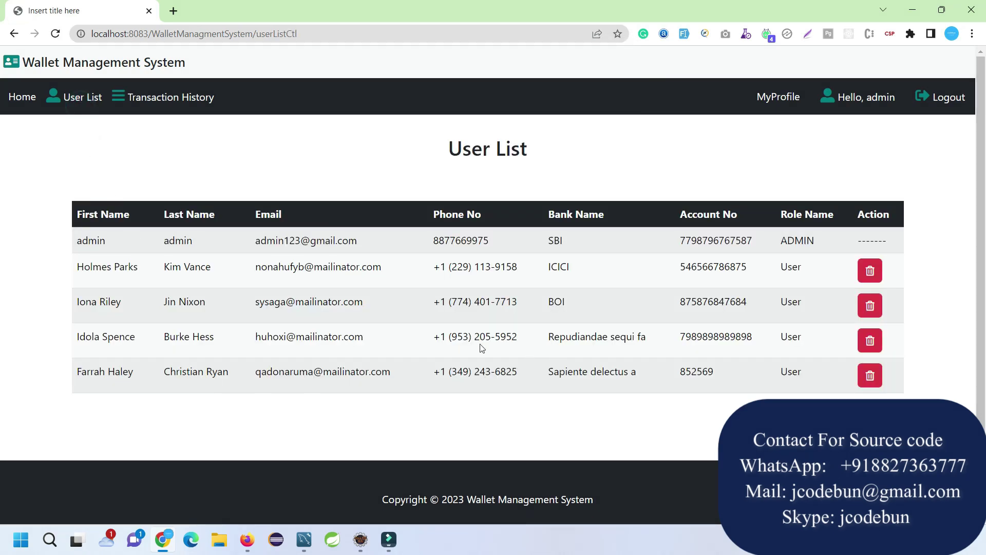
pyautogui.moveTo(80, 376); pyautogui.dragTo(787, 379)
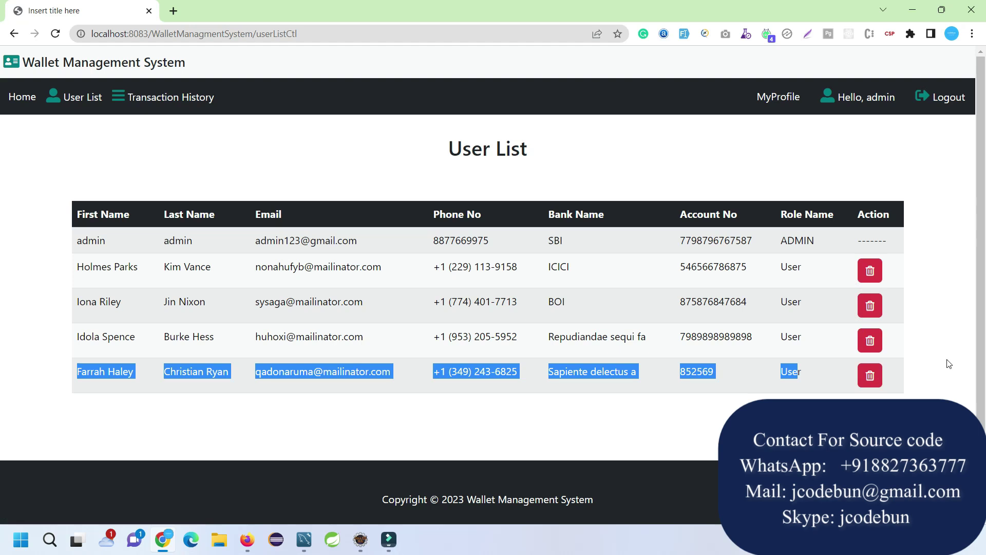
# Open Transaction History to see the ₹200, ₹1899 and ₹50 COMPLETE transfers.
pyautogui.click(152, 100)
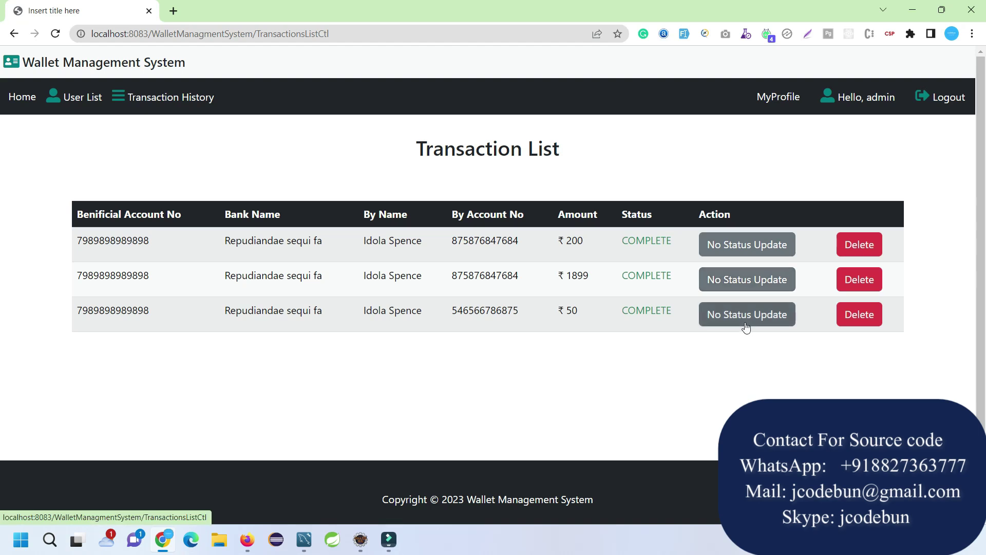
# View the admin's My Profile page, then log out of the admin account.
pyautogui.click(777, 98)
pyautogui.scroll(-1, 648, 229)
pyautogui.scroll(1, 649, 229)
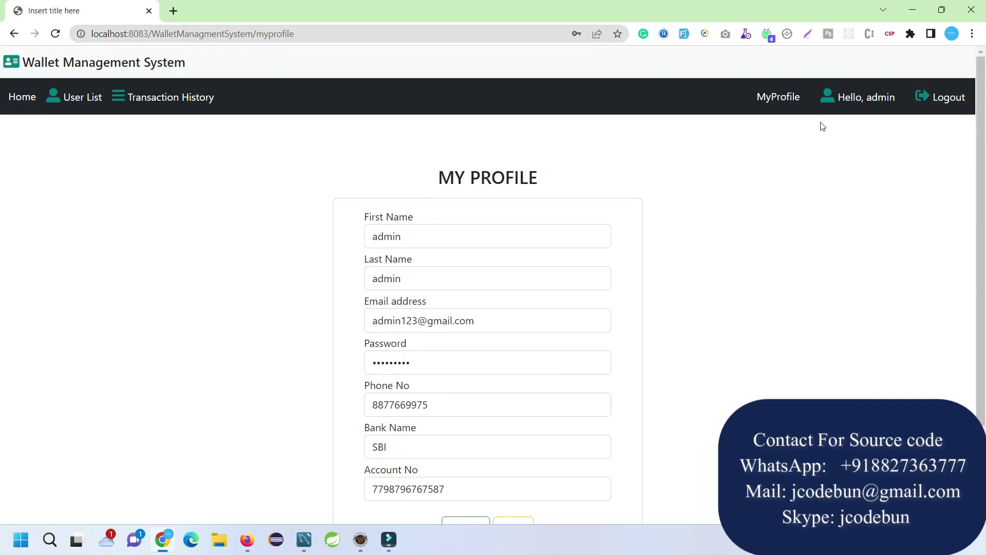
pyautogui.click(856, 100)
pyautogui.moveTo(251, 34); pyautogui.dragTo(82, 34)
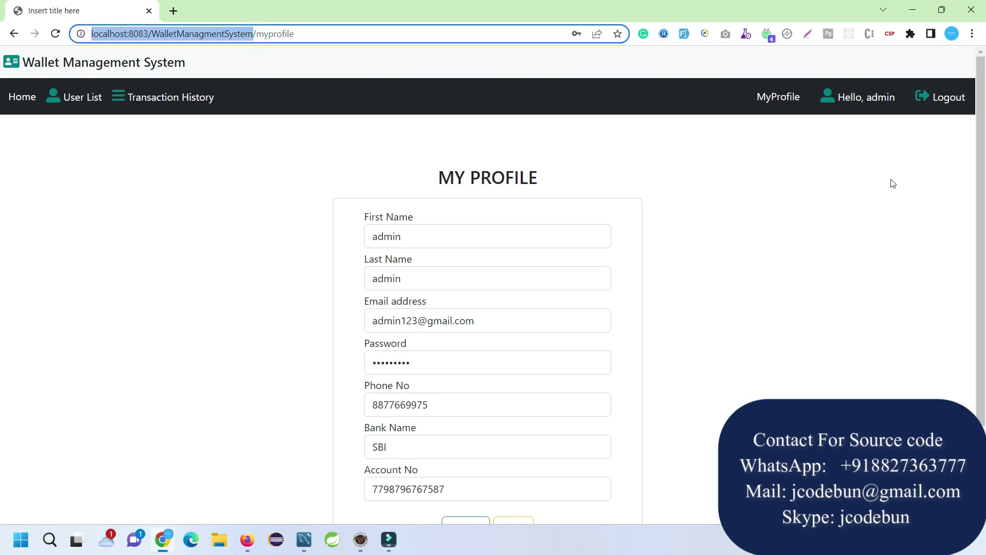
pyautogui.click(930, 106)
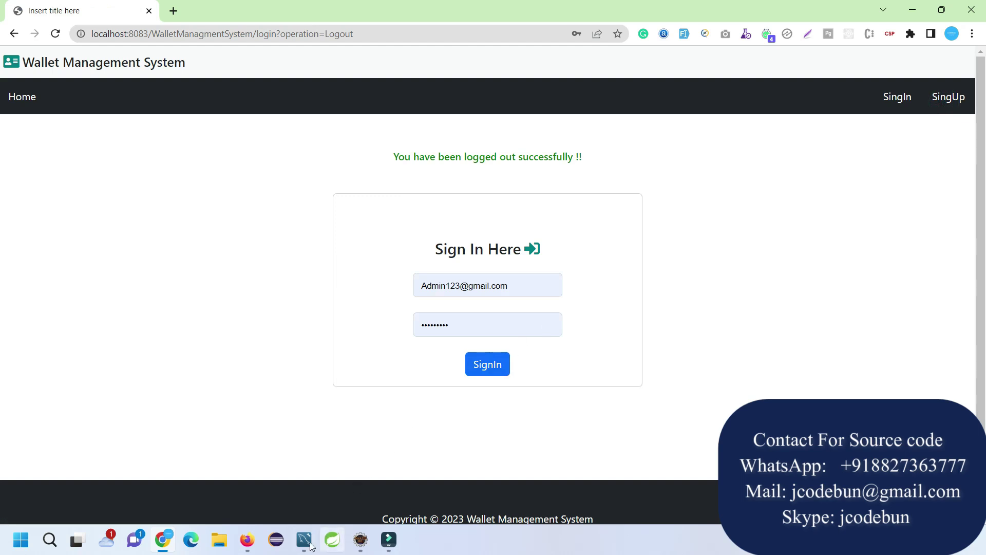
# Copy the fourth user's email from the Workbench user table into the login email field.
pyautogui.click(309, 544)
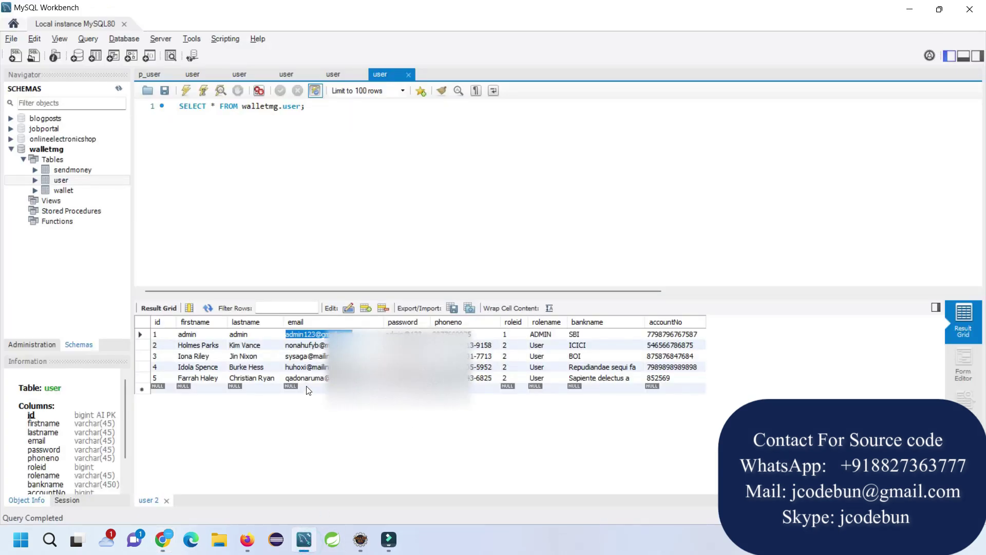
pyautogui.click(307, 380)
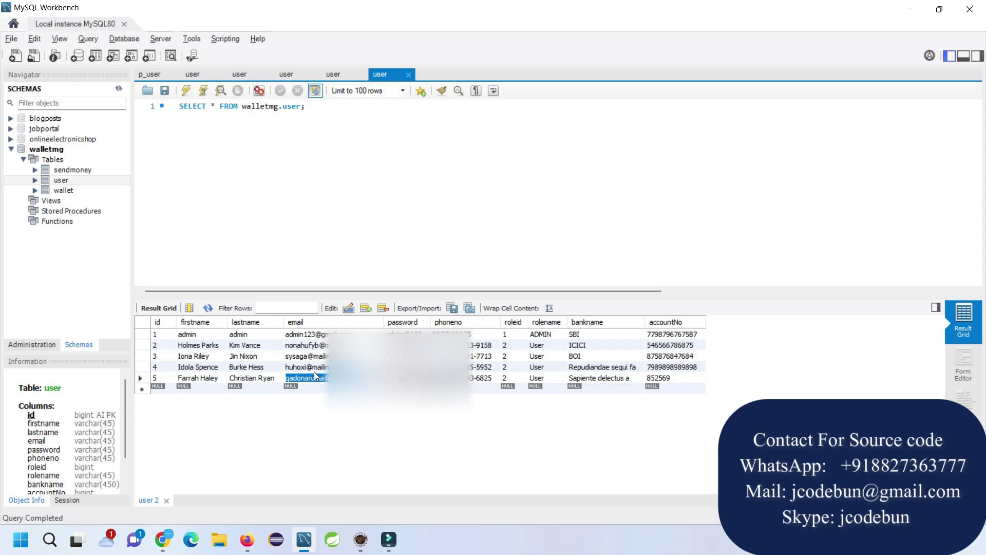
pyautogui.click(313, 370)
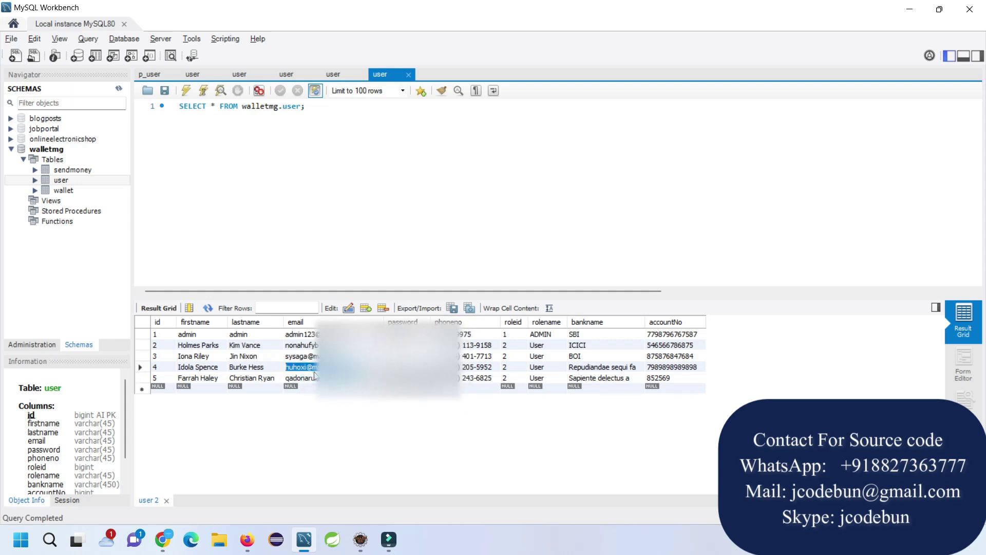
pyautogui.hotkey('alt', 'Tab')
pyautogui.moveTo(514, 285); pyautogui.dragTo(404, 279)
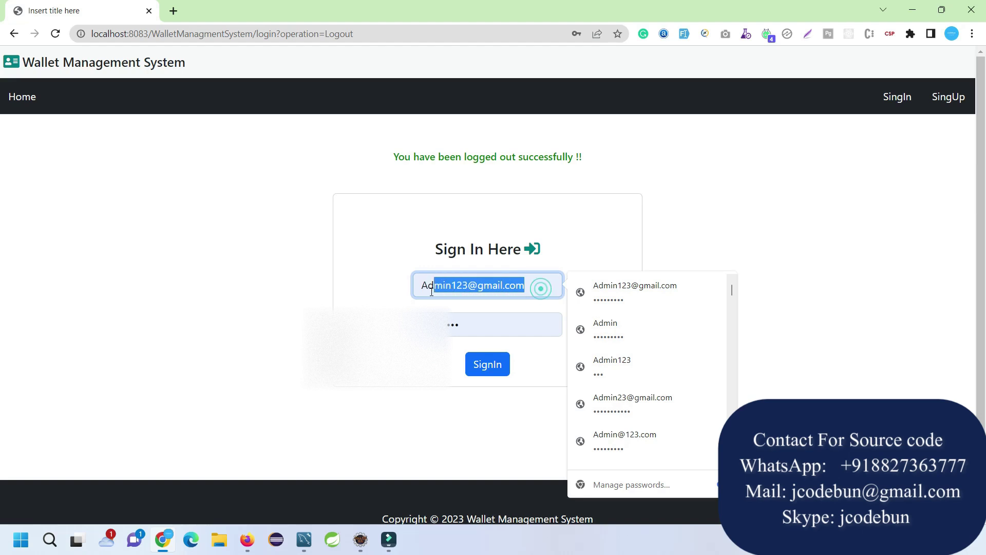
pyautogui.hotkey('ctrl', 'a')
pyautogui.hotkey('ctrl', 'v')
# Paste the user's password into the password field and sign in.
pyautogui.hotkey('alt', 'Tab')
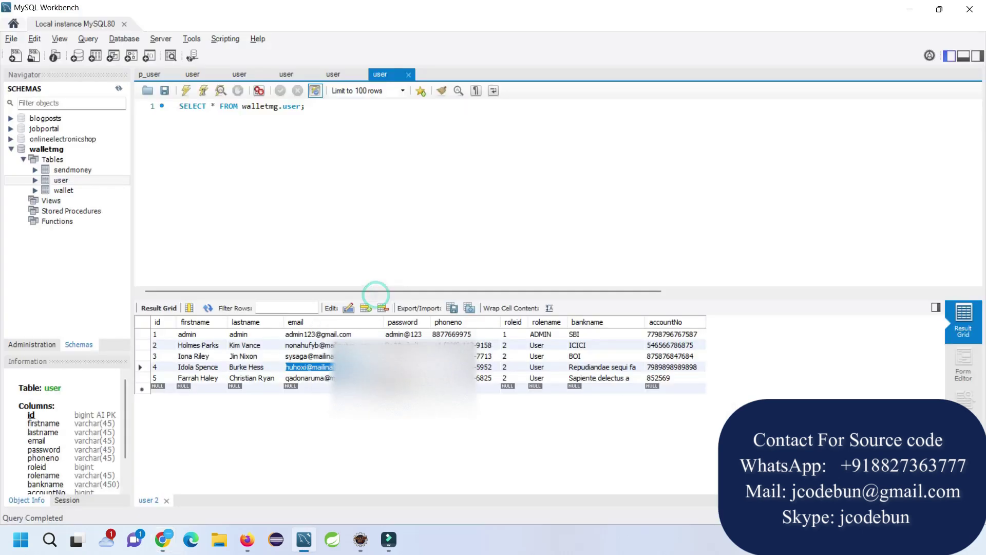
pyautogui.hotkey('alt', 'Tab')
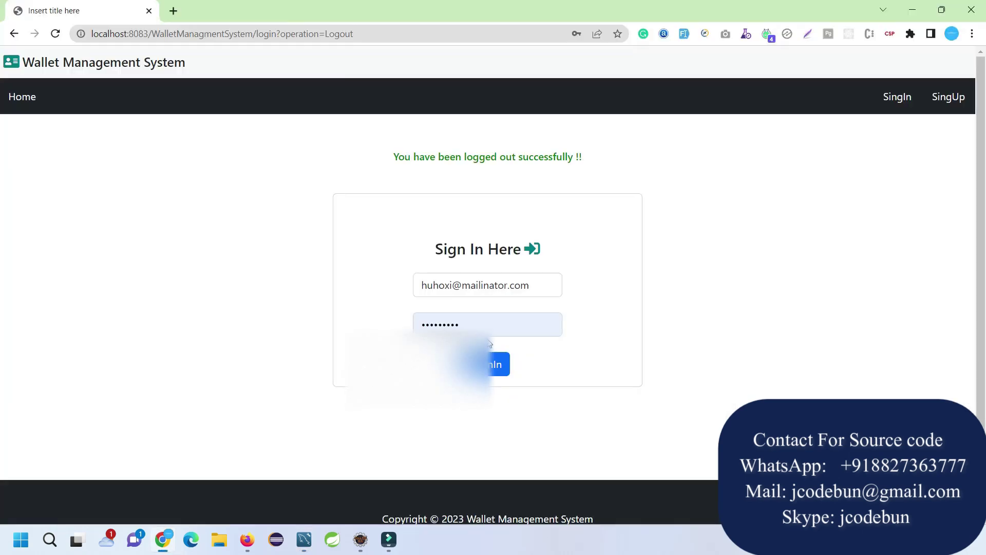
pyautogui.click(475, 324)
pyautogui.hotkey('ctrl', 'a')
pyautogui.hotkey('ctrl', 'v')
pyautogui.click(496, 363)
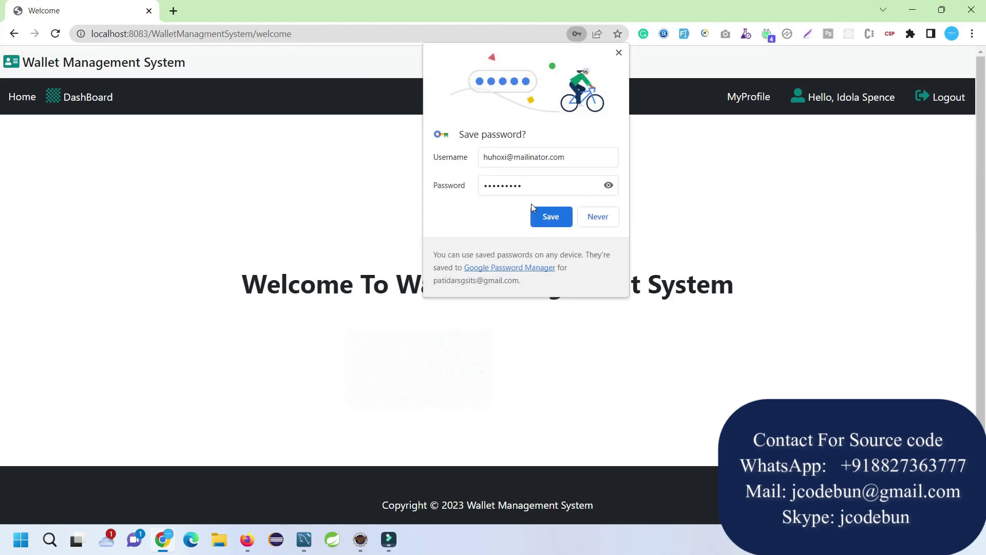
# Save the login in the browser and open the user's wallet dashboard.
pyautogui.click(541, 216)
pyautogui.click(80, 110)
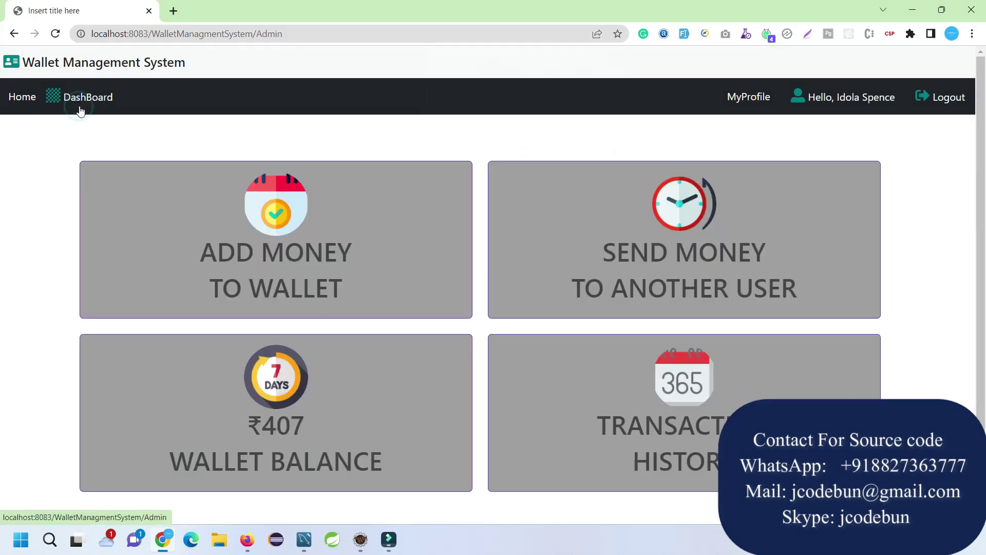
pyautogui.scroll(-1, 114, 239)
pyautogui.scroll(1, 114, 240)
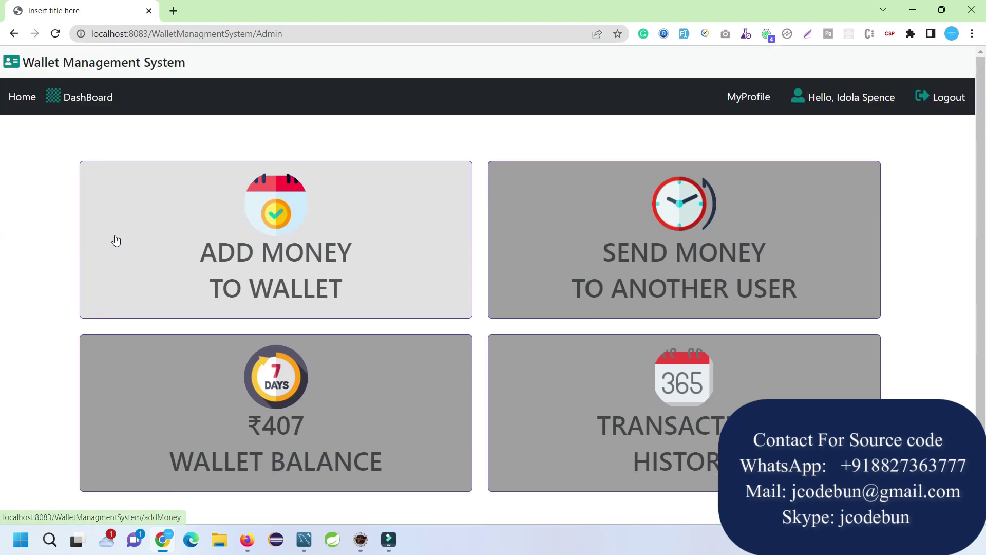
# Add ₹5000 to the wallet and return to the dashboard to see the new balance.
pyautogui.click(274, 277)
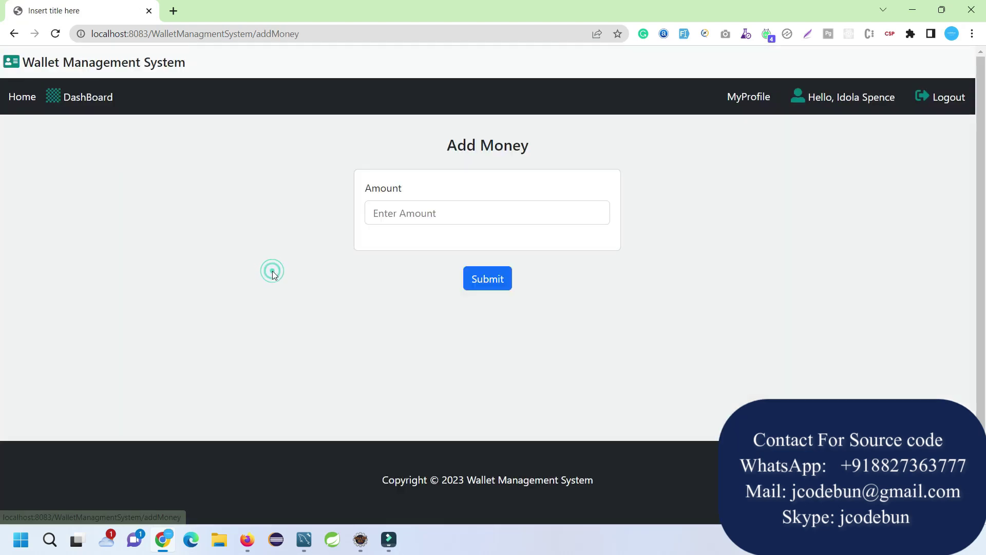
pyautogui.click(412, 214)
pyautogui.write('5000')
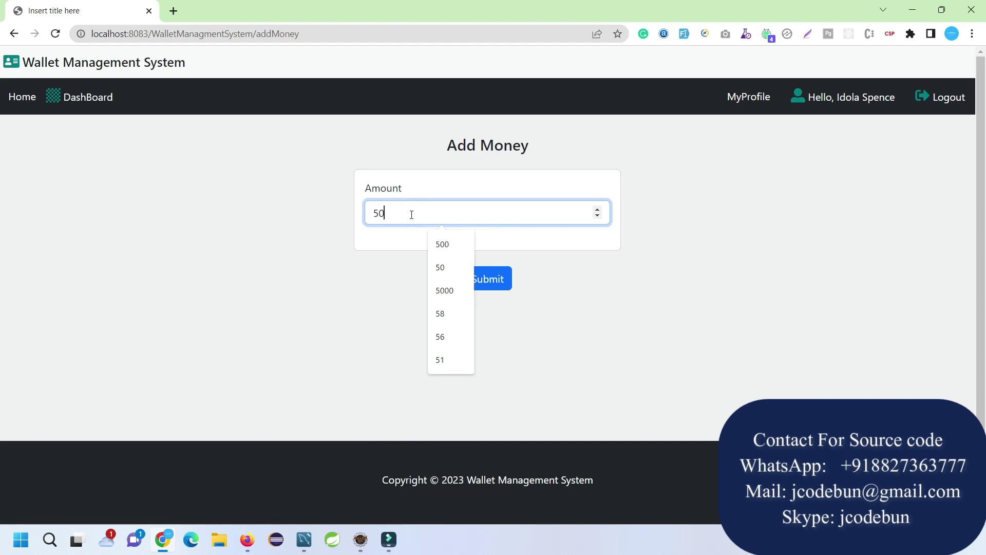
pyautogui.click(496, 285)
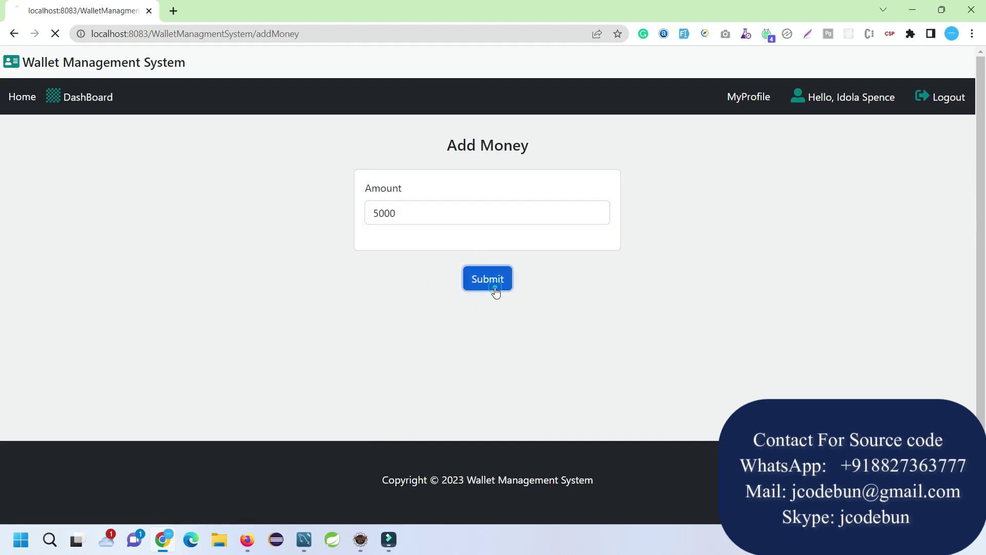
pyautogui.click(77, 101)
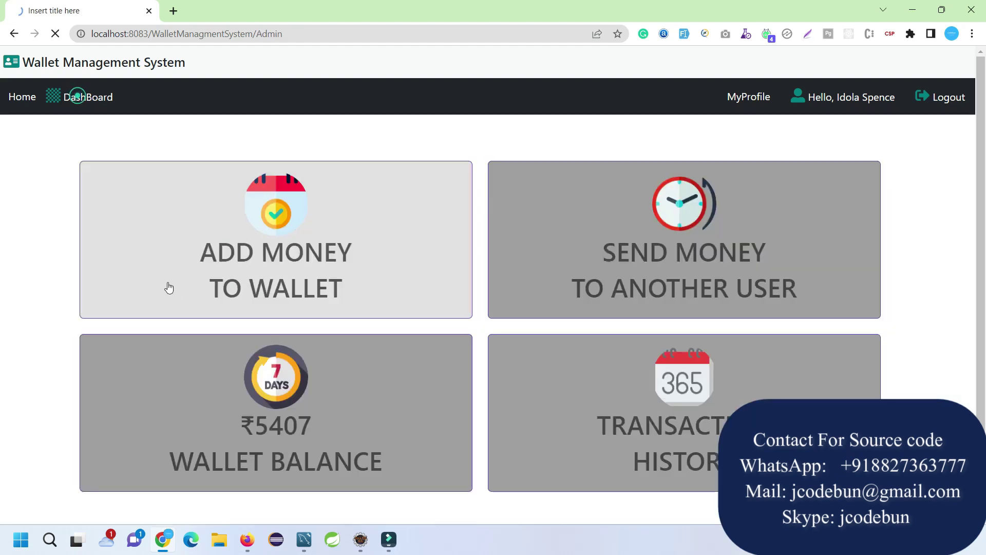
pyautogui.scroll(-1, 241, 385)
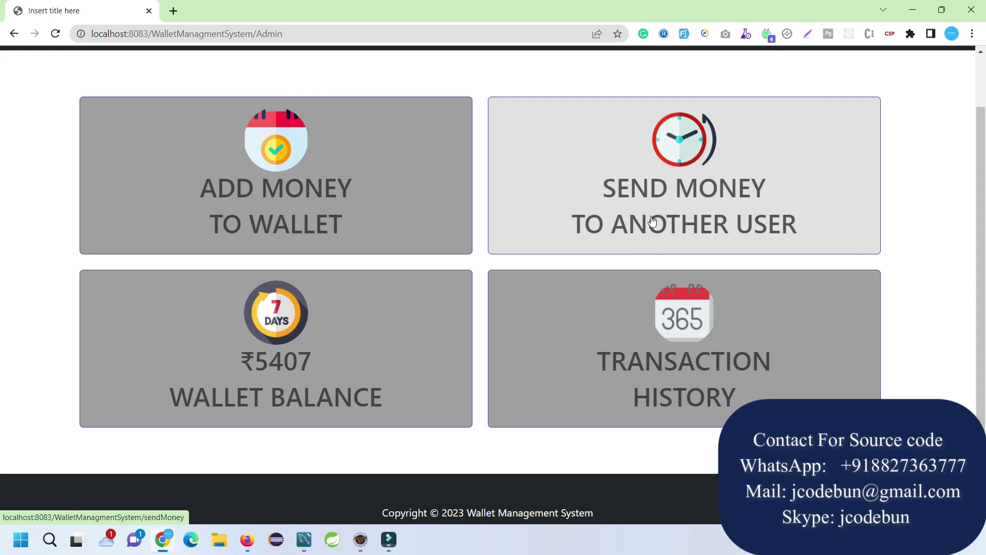
# Review earlier rows in Transaction History, then go to the Send Money form.
pyautogui.click(646, 335)
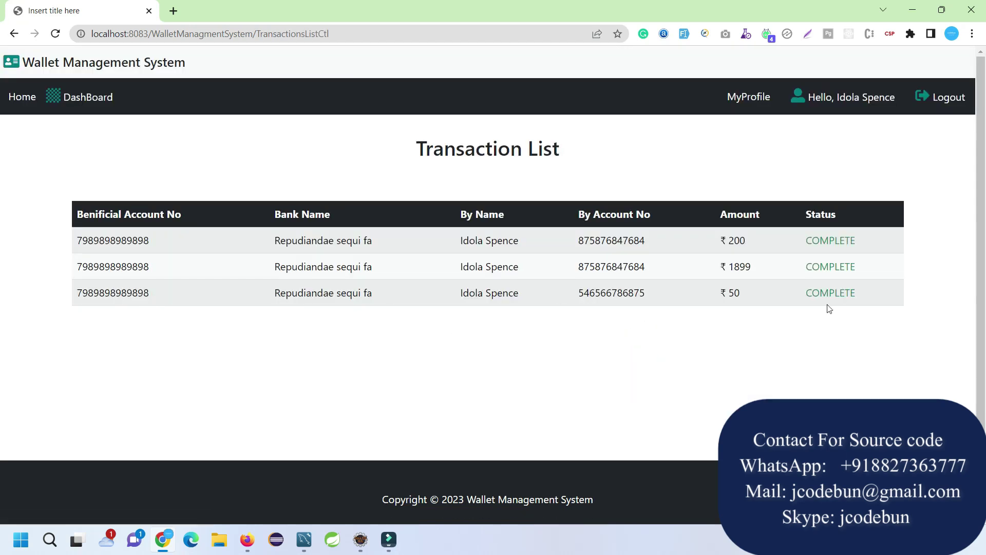
pyautogui.moveTo(751, 291); pyautogui.dragTo(529, 251)
pyautogui.click(88, 97)
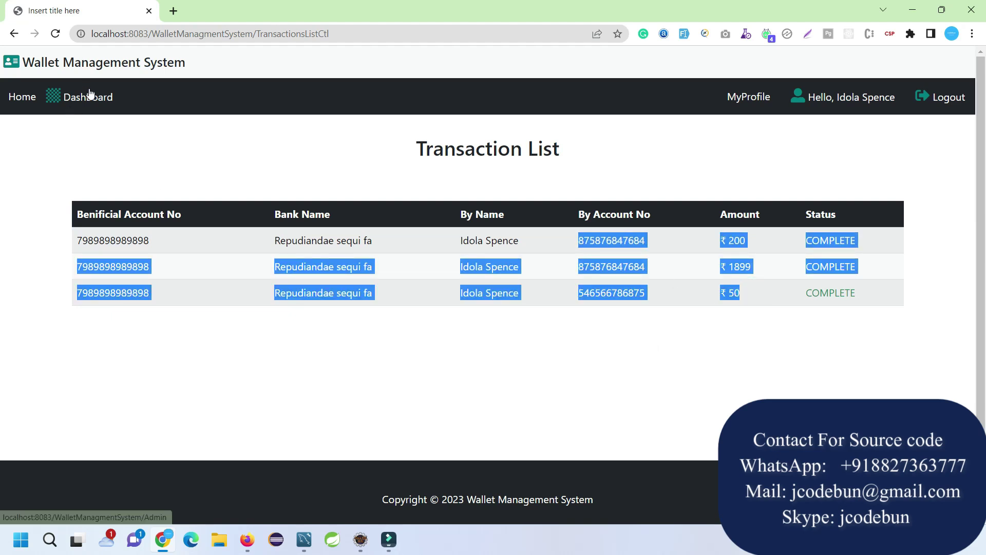
pyautogui.click(689, 249)
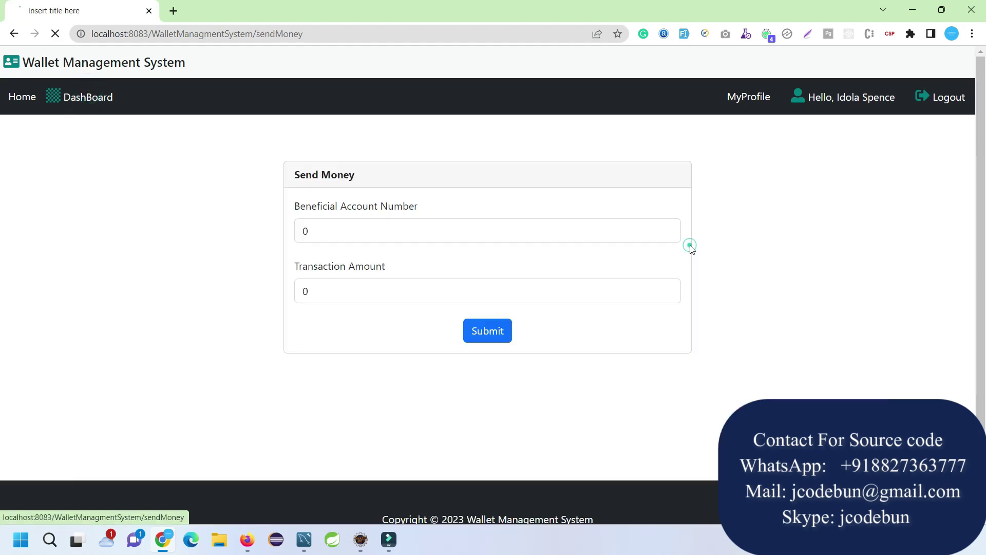
# Paste a user's account number from MySQL Workbench and try sending 6000, which is rejected.
pyautogui.click(304, 540)
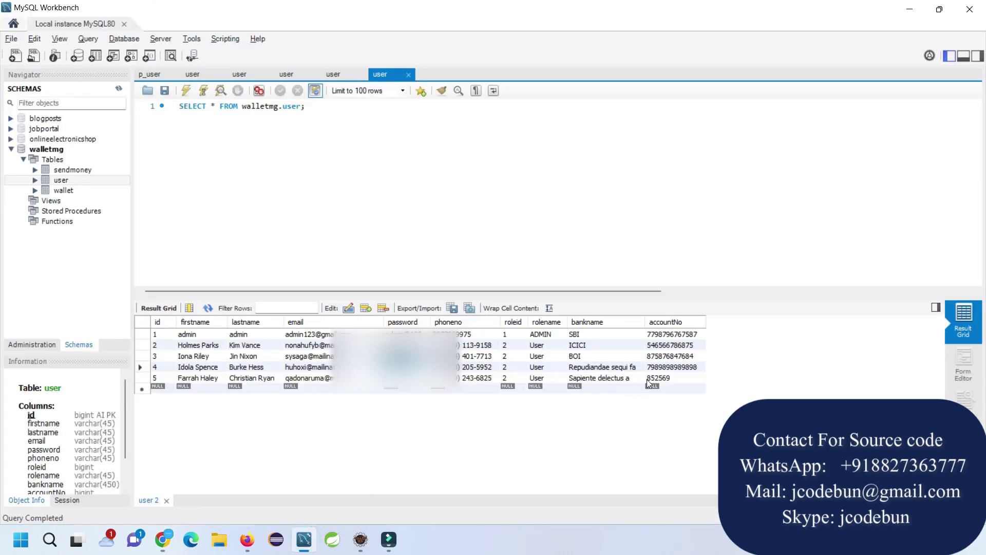
pyautogui.doubleClick(649, 380)
pyautogui.hotkey('ctrl', 'c')
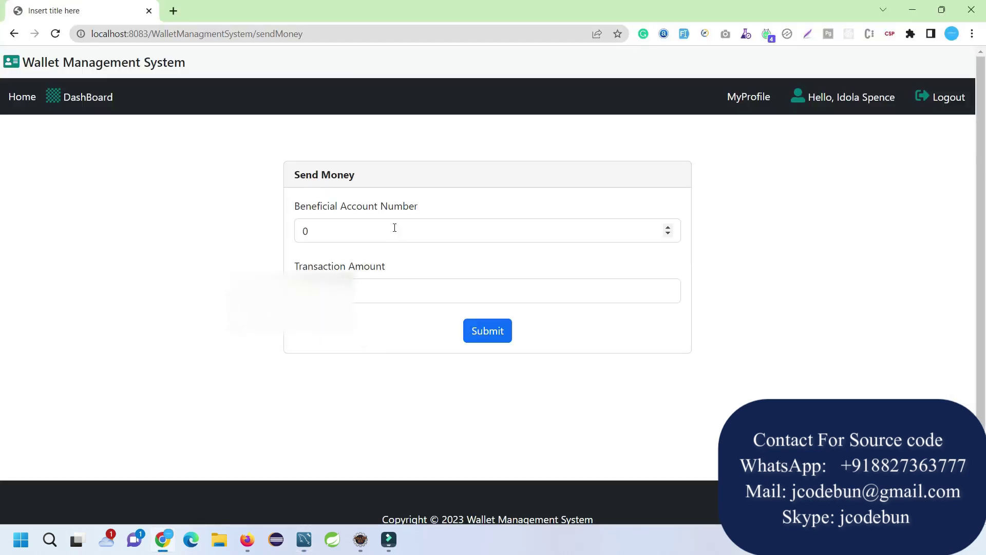
pyautogui.doubleClick(394, 230)
pyautogui.hotkey('ctrl', 'v')
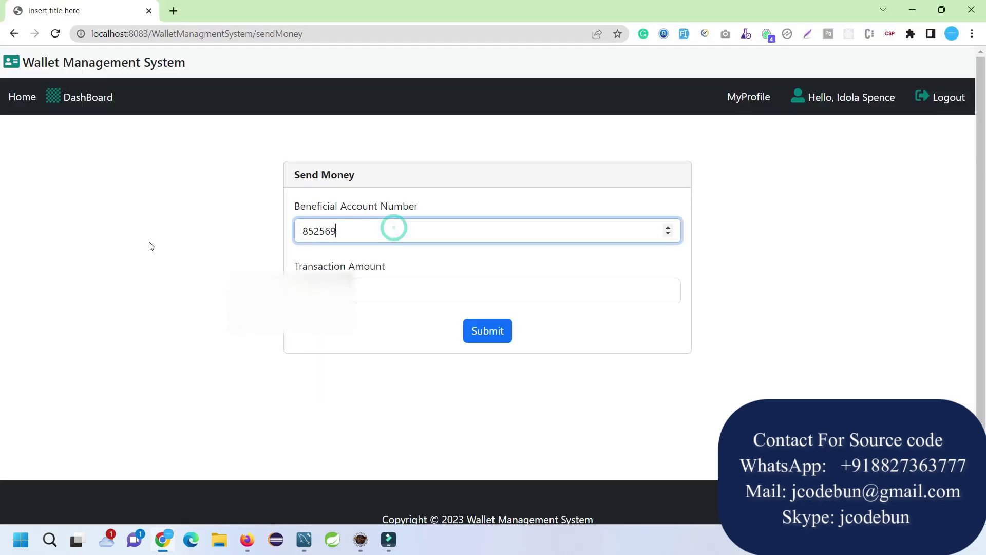
pyautogui.press('Tab')
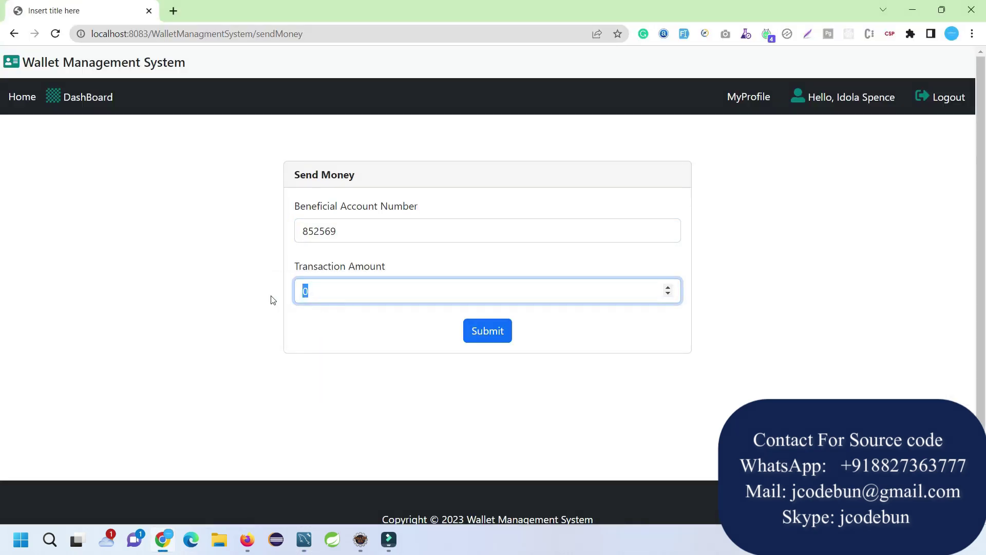
pyautogui.write('60000')
pyautogui.press('BackSpace')
pyautogui.click(475, 336)
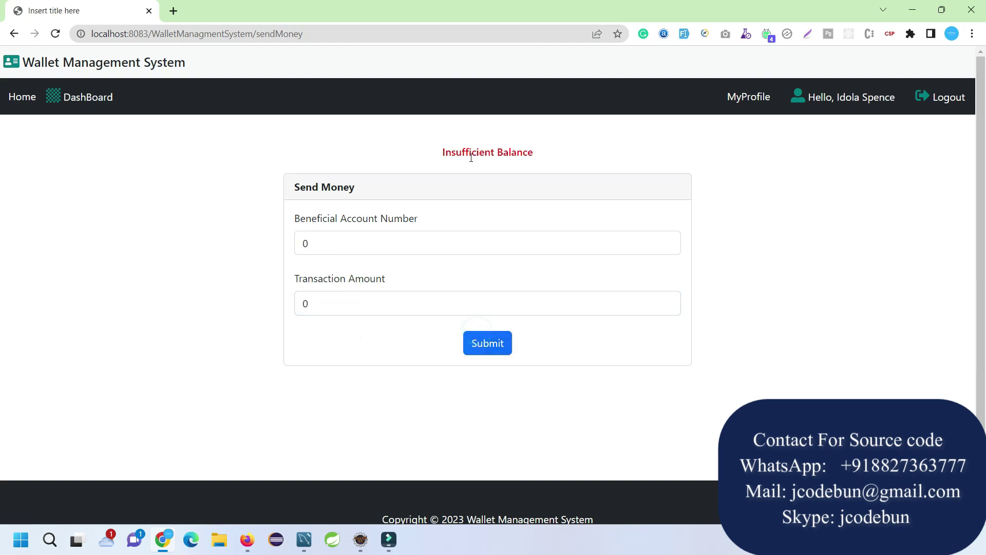
# Re-enter the beneficiary account number and send ₹500 instead.
pyautogui.doubleClick(337, 245)
pyautogui.write('852569')
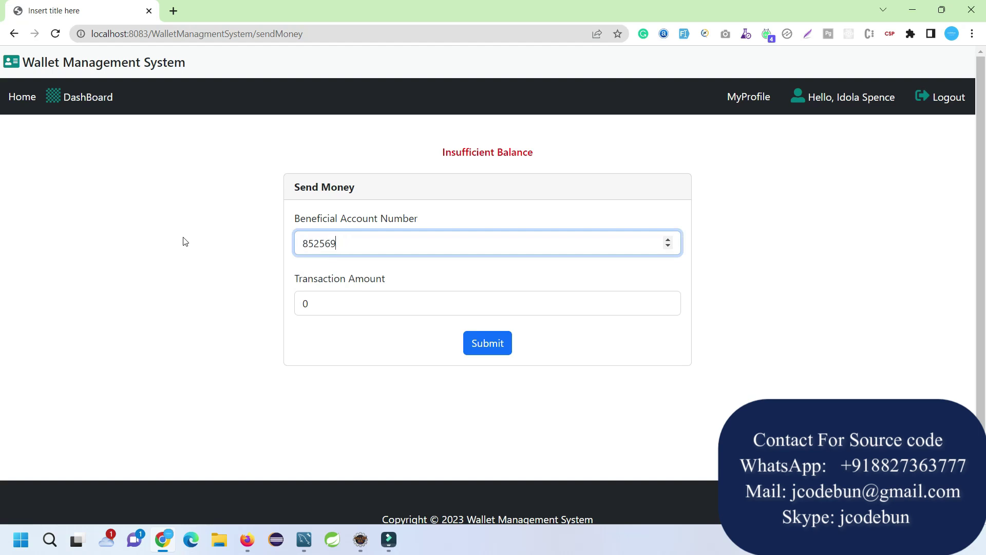
pyautogui.press('Tab')
pyautogui.write('500')
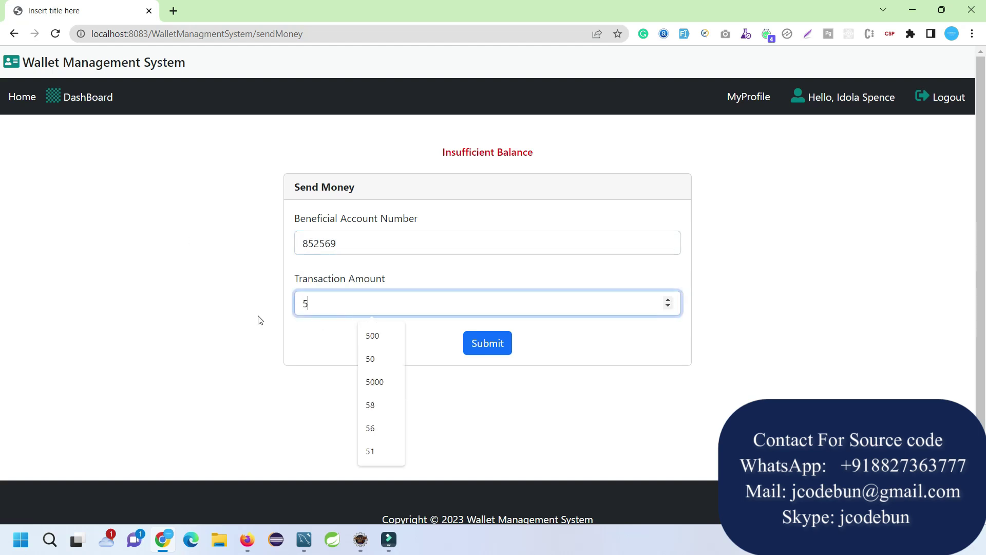
pyautogui.click(478, 354)
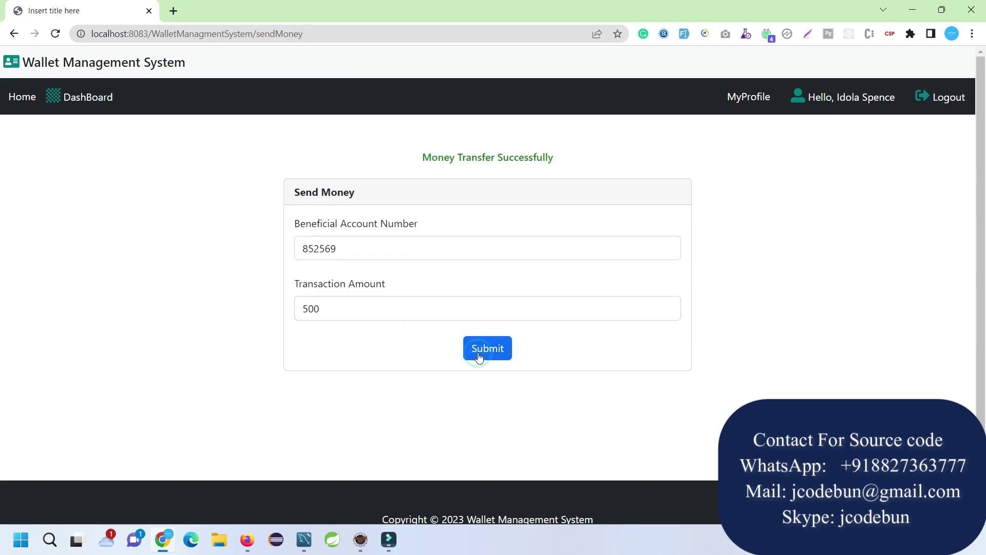
# Check that the ₹500 transfer shows PROCESSING in Transaction History, then log the user out.
pyautogui.click(102, 109)
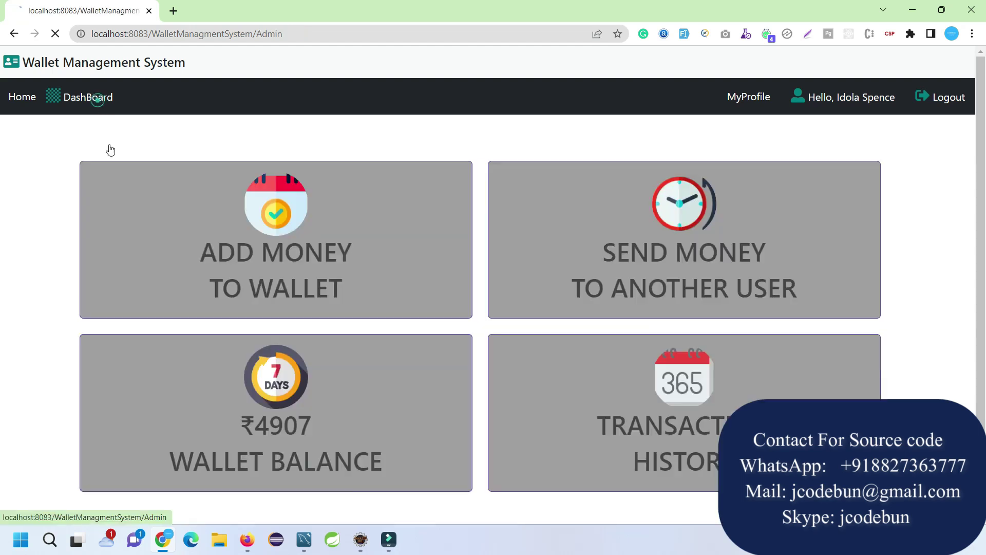
pyautogui.scroll(-2, 172, 322)
pyautogui.scroll(2, 181, 323)
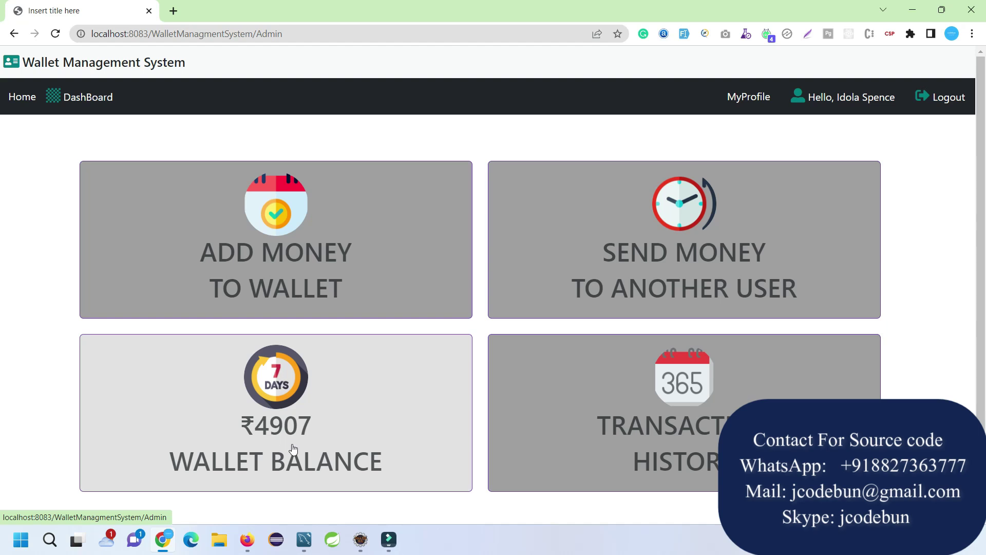
pyautogui.click(553, 391)
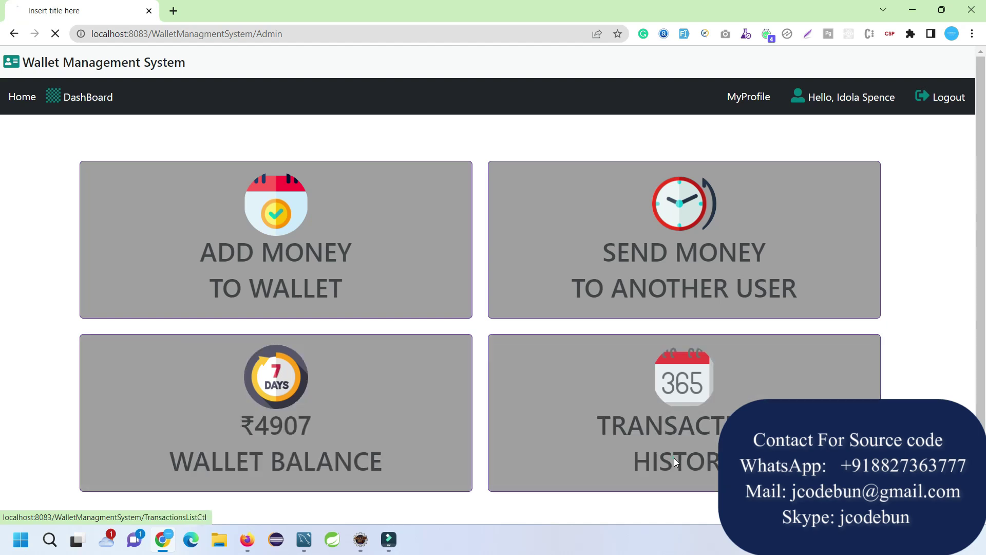
pyautogui.moveTo(790, 321); pyautogui.dragTo(857, 328)
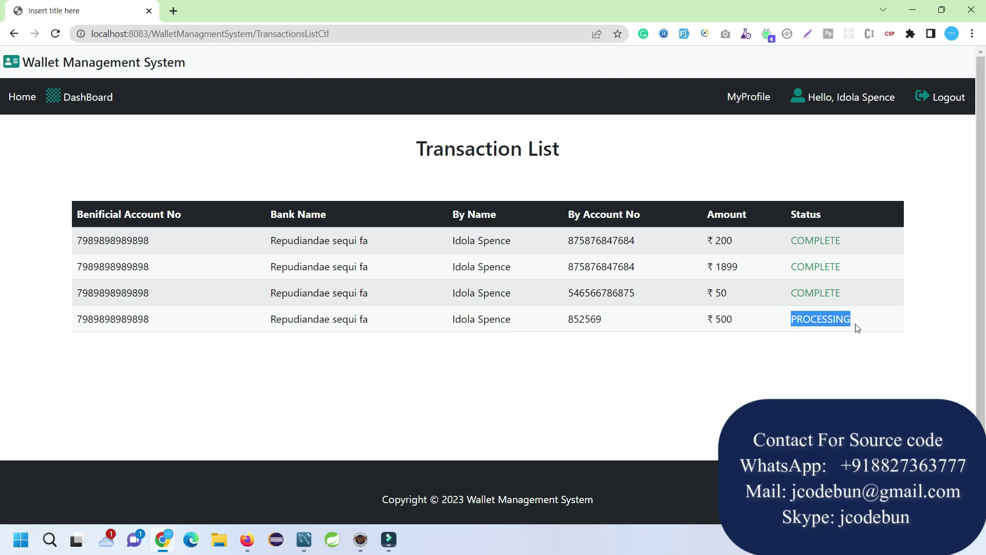
pyautogui.click(946, 98)
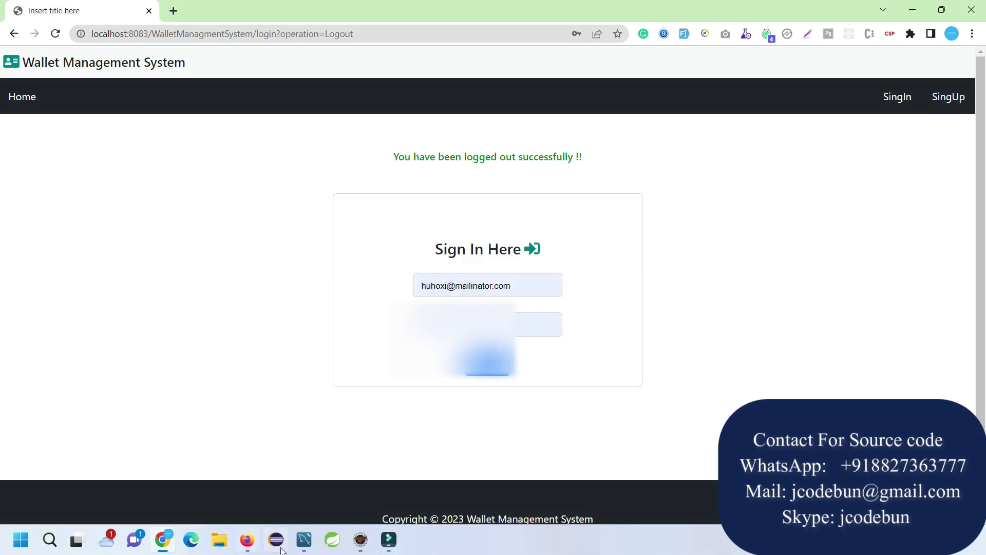
# Sign in as admin using the saved admin credentials, dismissing the password warning.
pyautogui.click(304, 540)
pyautogui.doubleClick(316, 333)
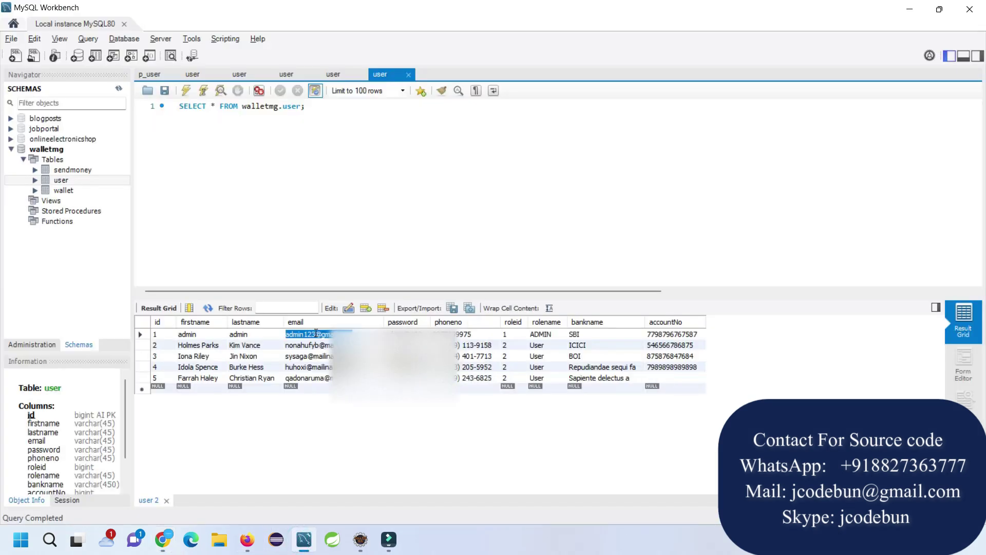
pyautogui.hotkey('alt', 'Tab')
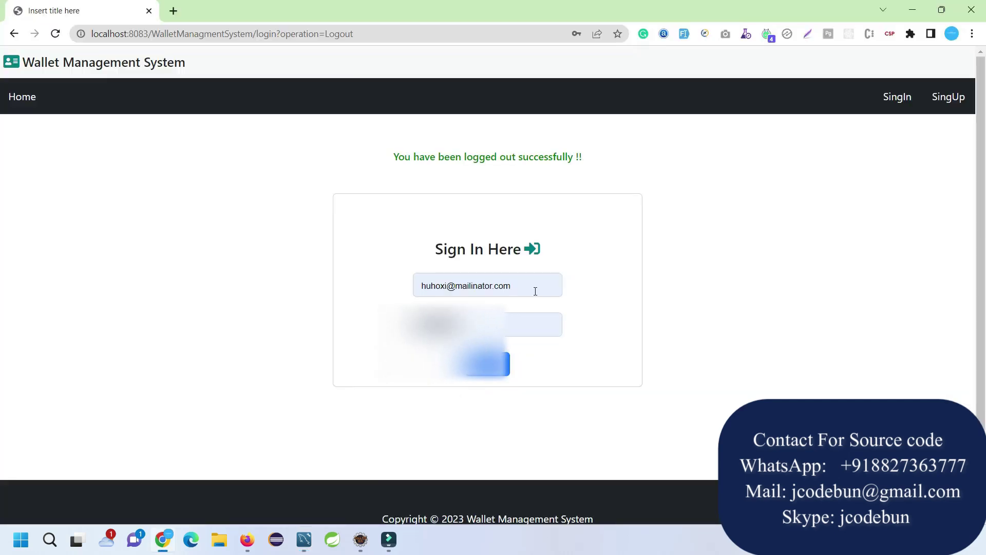
pyautogui.click(535, 291)
pyautogui.press('Down')
pyautogui.press('Return')
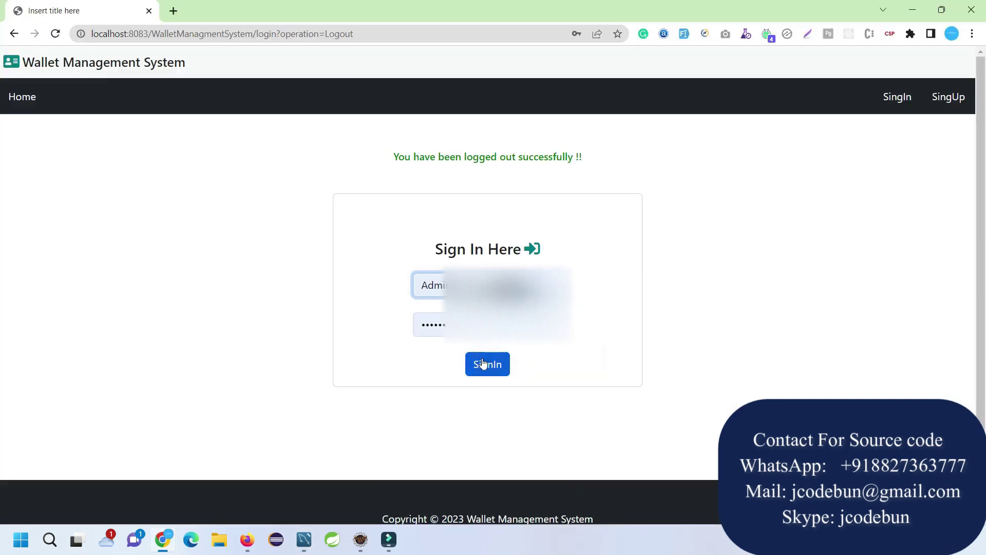
pyautogui.click(483, 364)
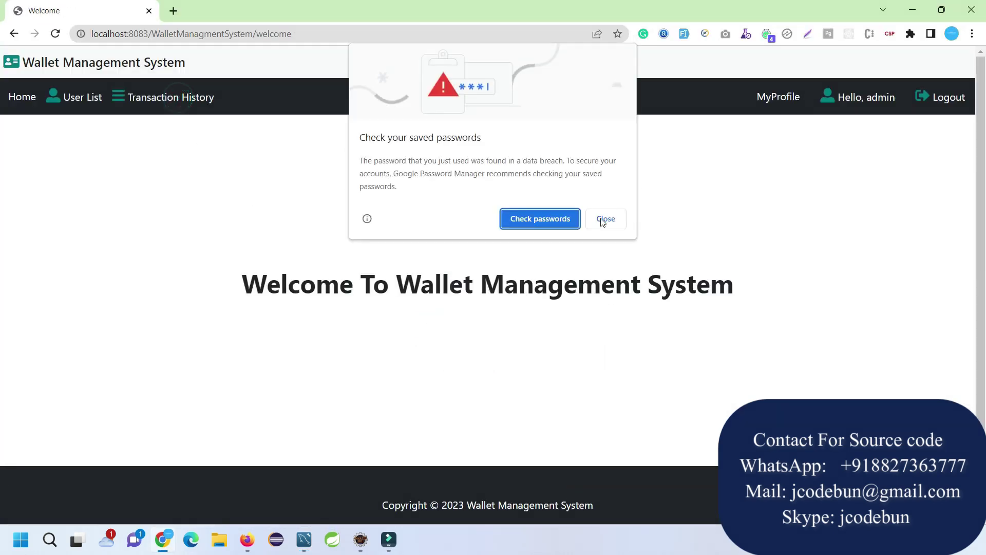
pyautogui.click(605, 219)
# Set the ₹500 transfer's status to Complete in Transaction History, then log the admin out.
pyautogui.click(170, 98)
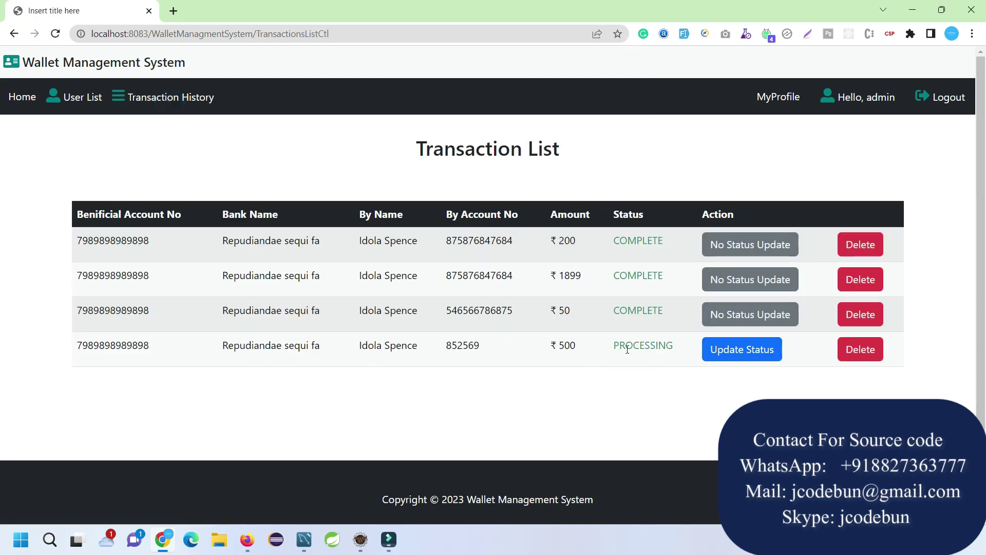
pyautogui.click(743, 350)
pyautogui.click(361, 348)
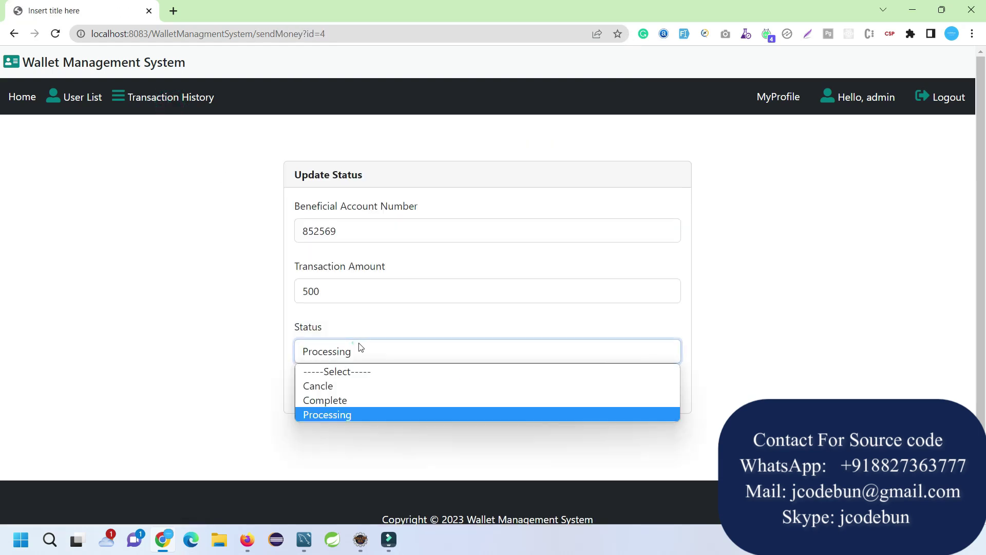
pyautogui.click(345, 401)
pyautogui.click(486, 397)
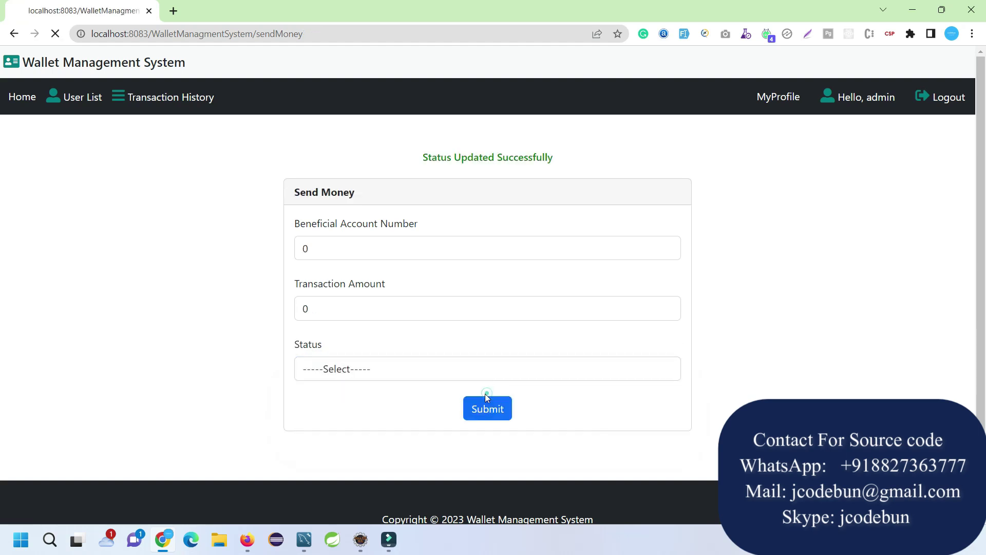
pyautogui.click(173, 102)
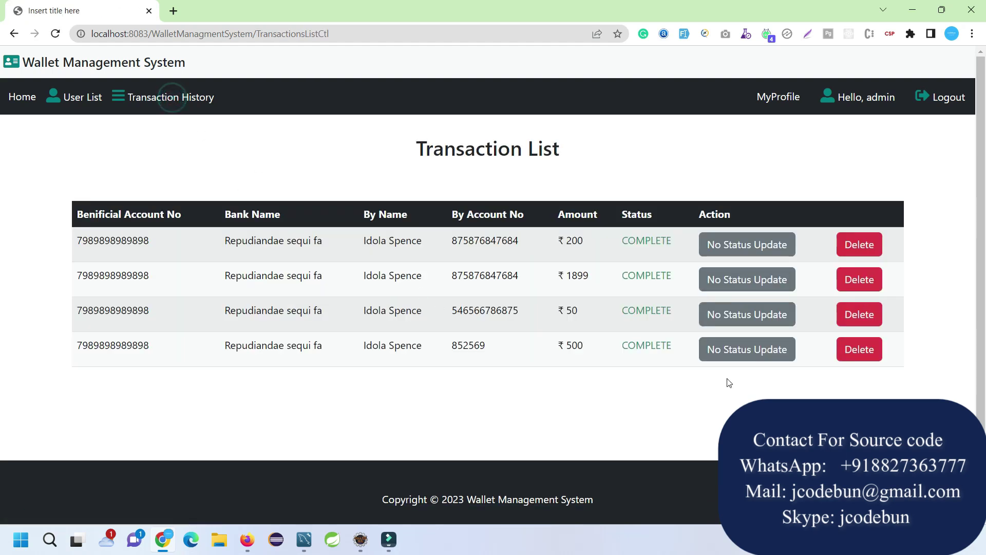
pyautogui.click(950, 96)
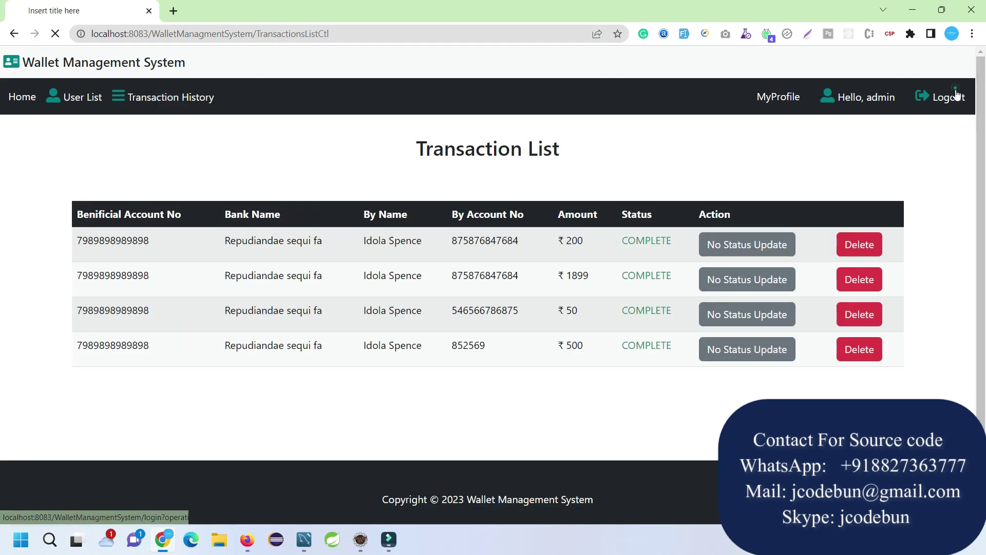
# Clear the server console, expand the in.co.wallet.mg.Bean and Controller packages, and open WMSView.java.
pyautogui.click(360, 540)
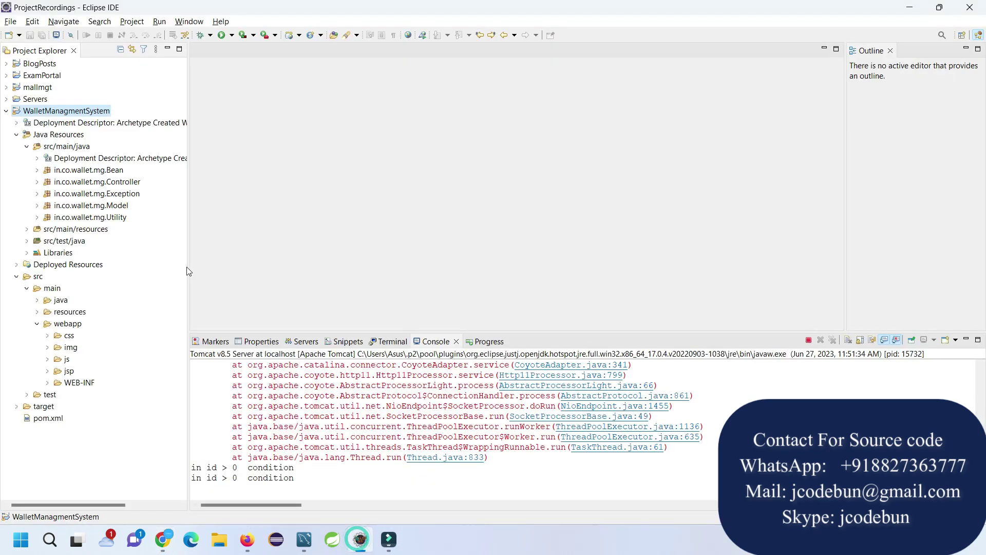
pyautogui.click(847, 340)
pyautogui.click(66, 112)
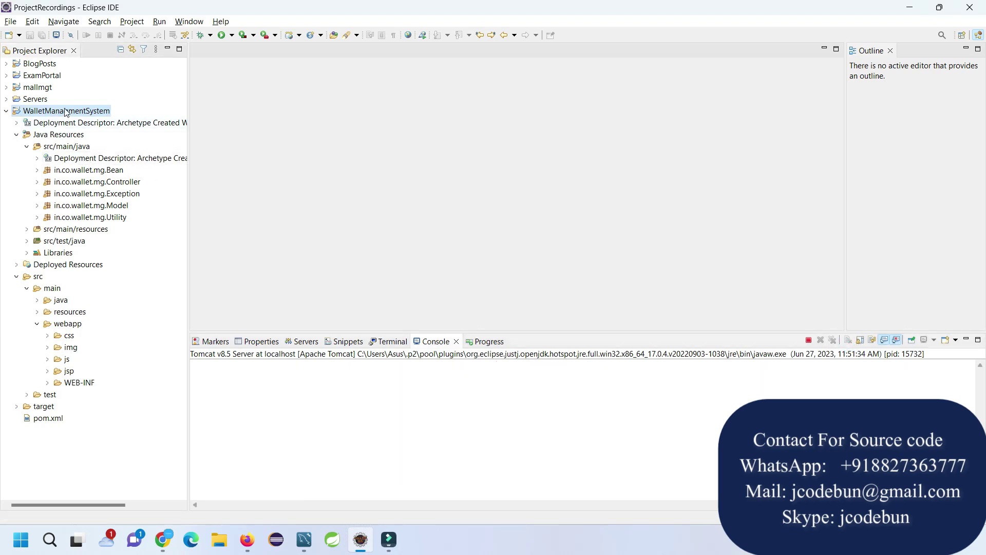
pyautogui.doubleClick(77, 171)
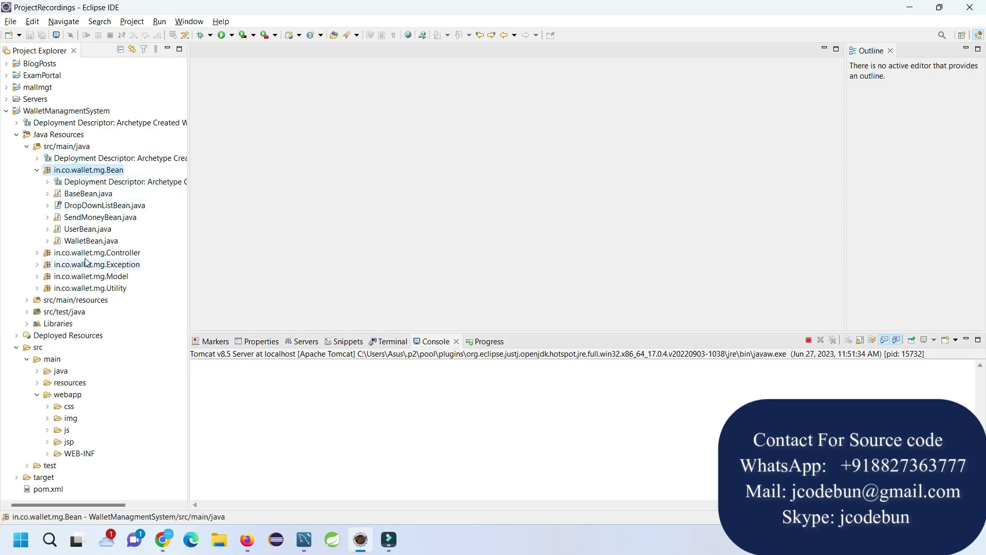
pyautogui.doubleClick(87, 253)
pyautogui.scroll(-2, 86, 272)
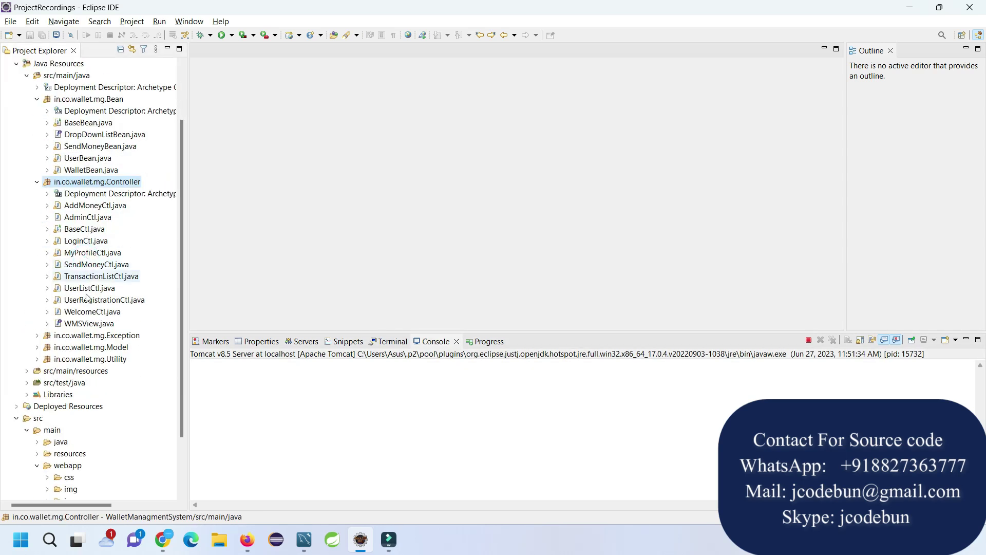
pyautogui.doubleClick(84, 324)
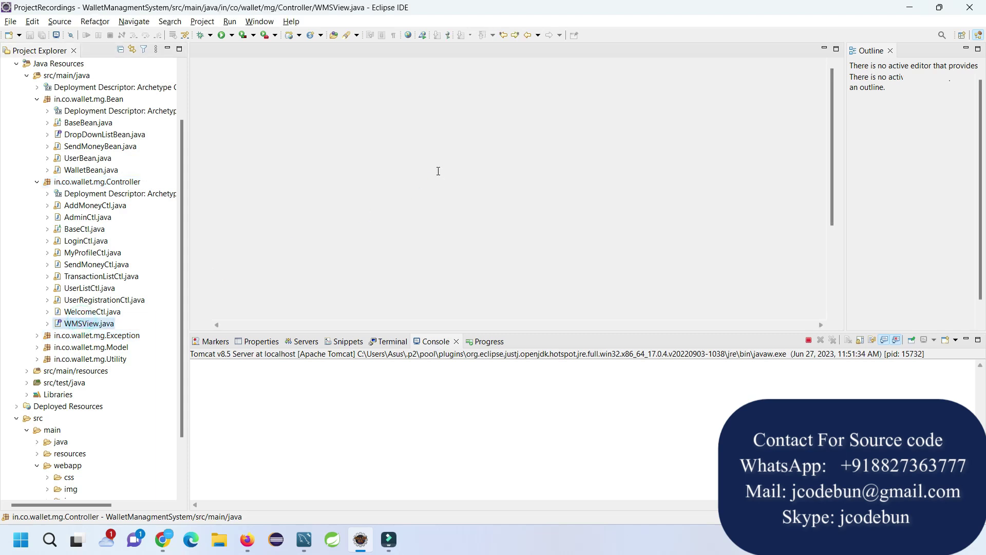